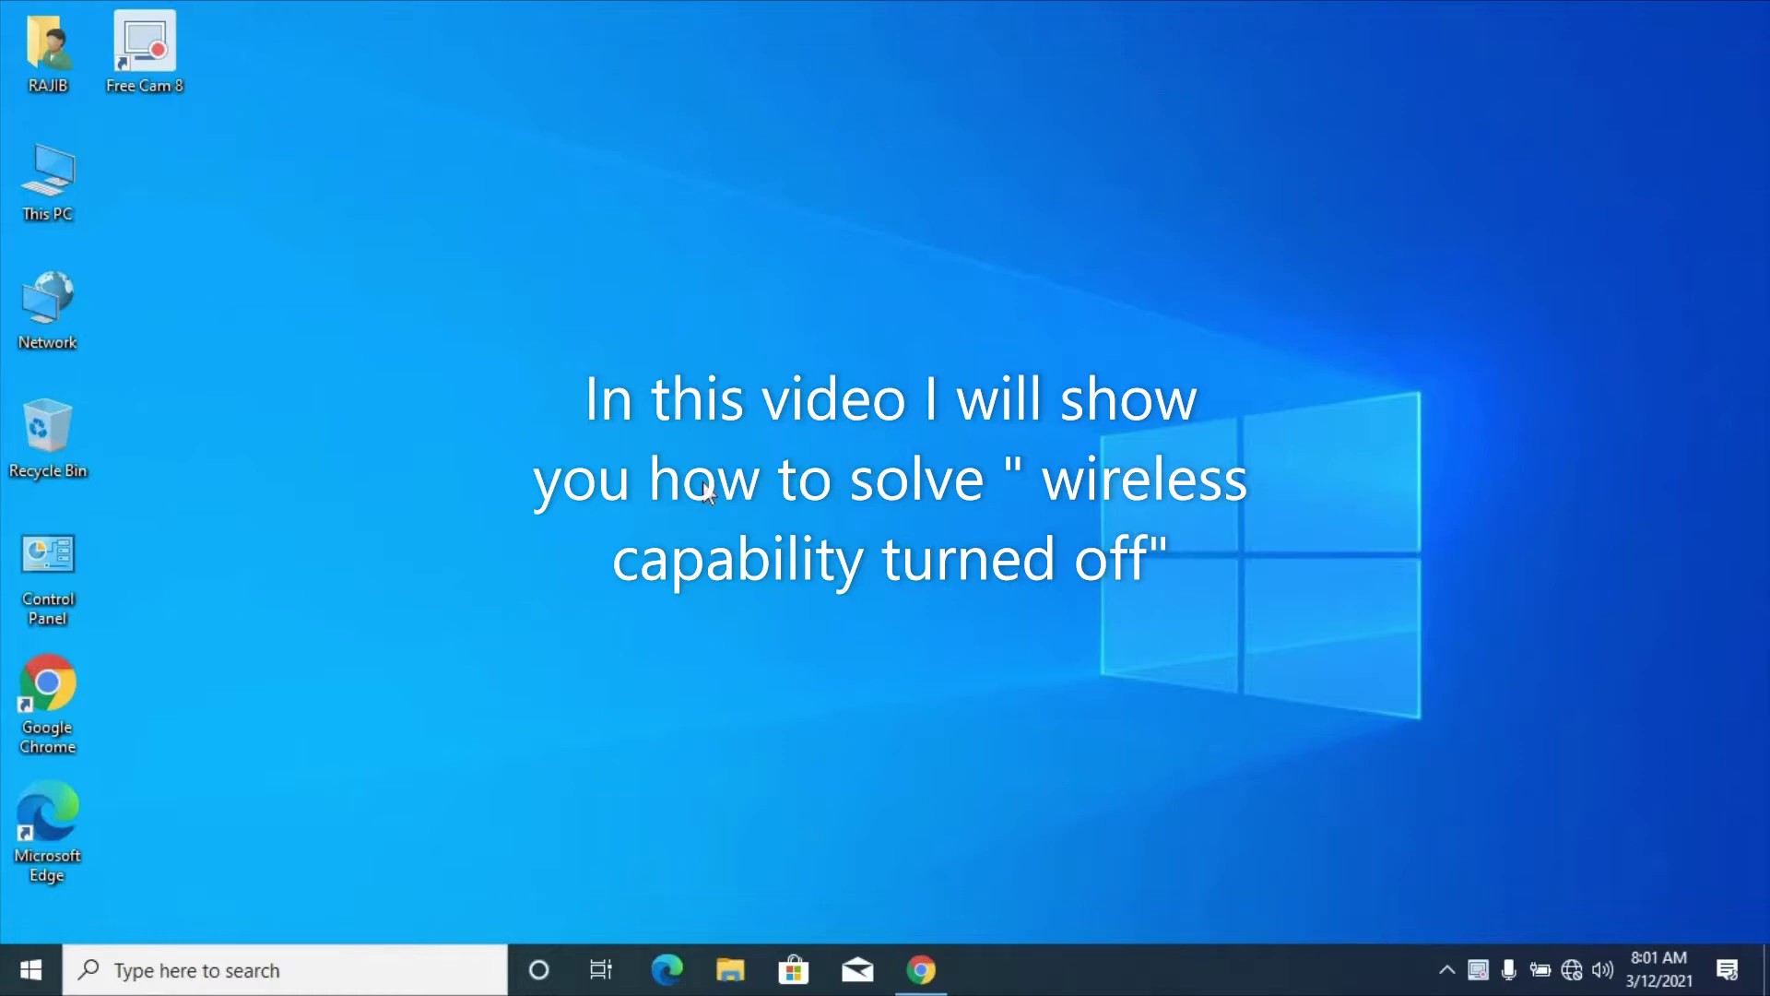
# Step: Open the system tray network flyout, which shows Wi-Fi turned off
pyautogui.click(1573, 971)
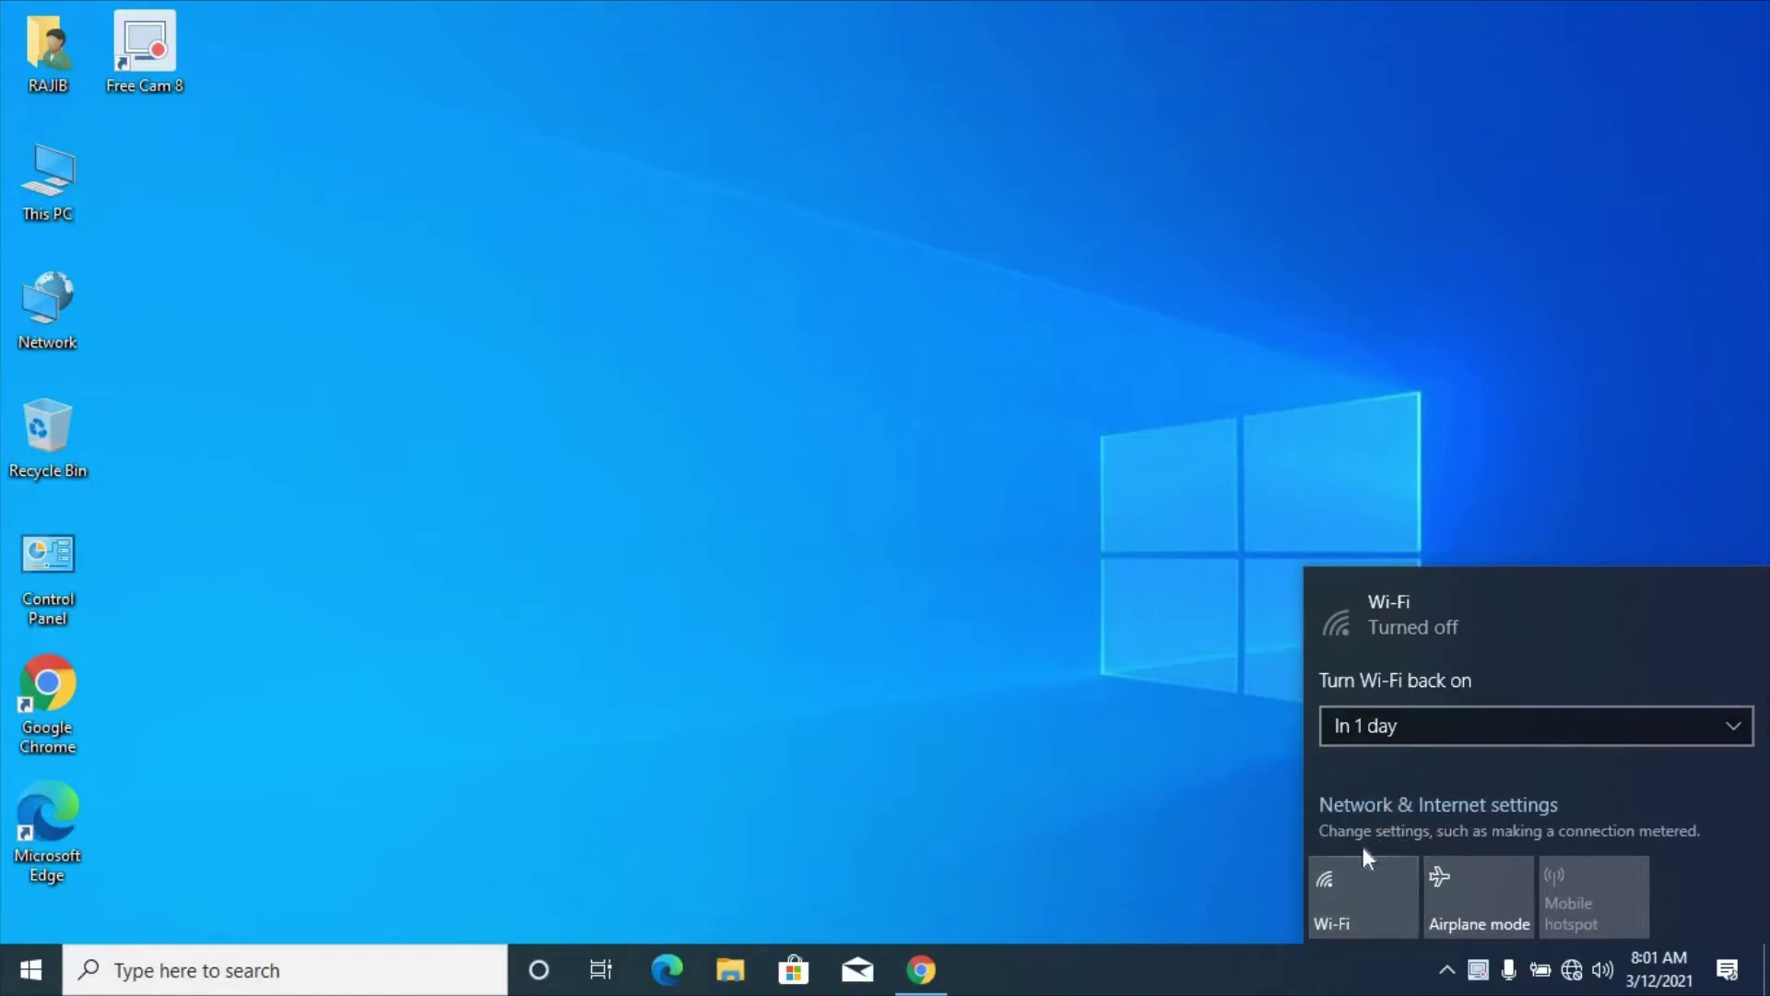
# Step: Set 'Turn Wi-Fi back on' to Manually and open Network & Internet settings
pyautogui.rightClick(1354, 897)
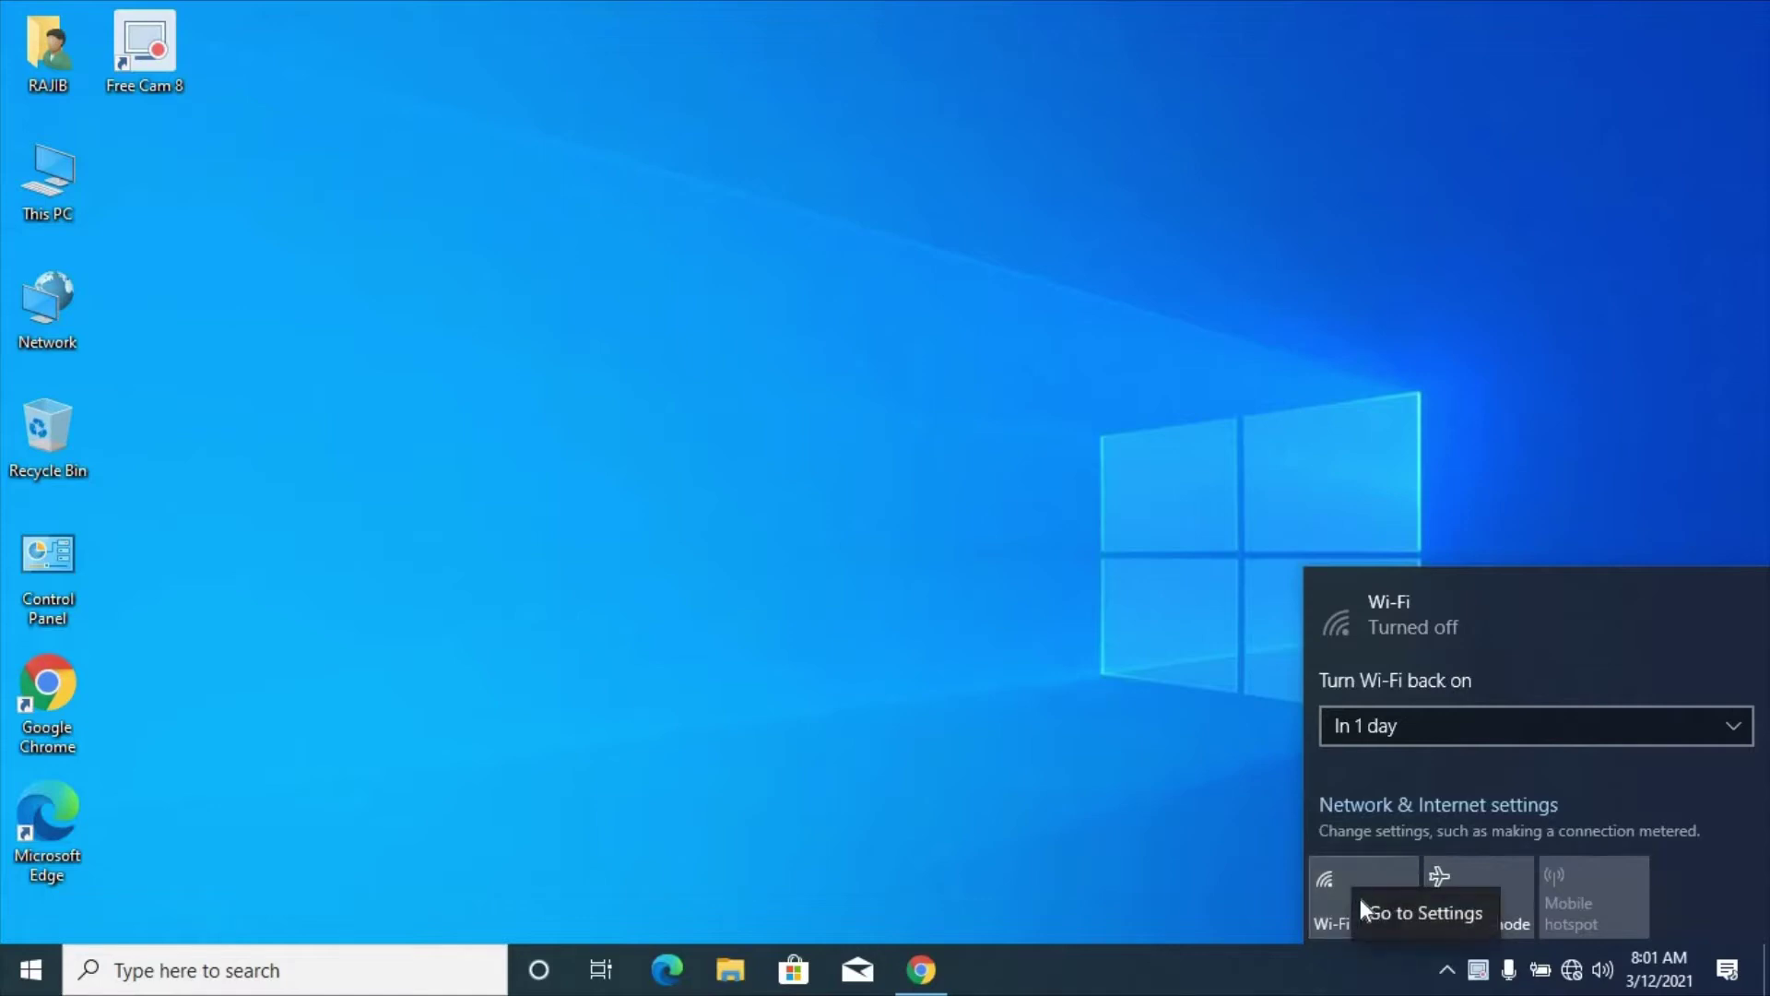
pyautogui.click(1518, 532)
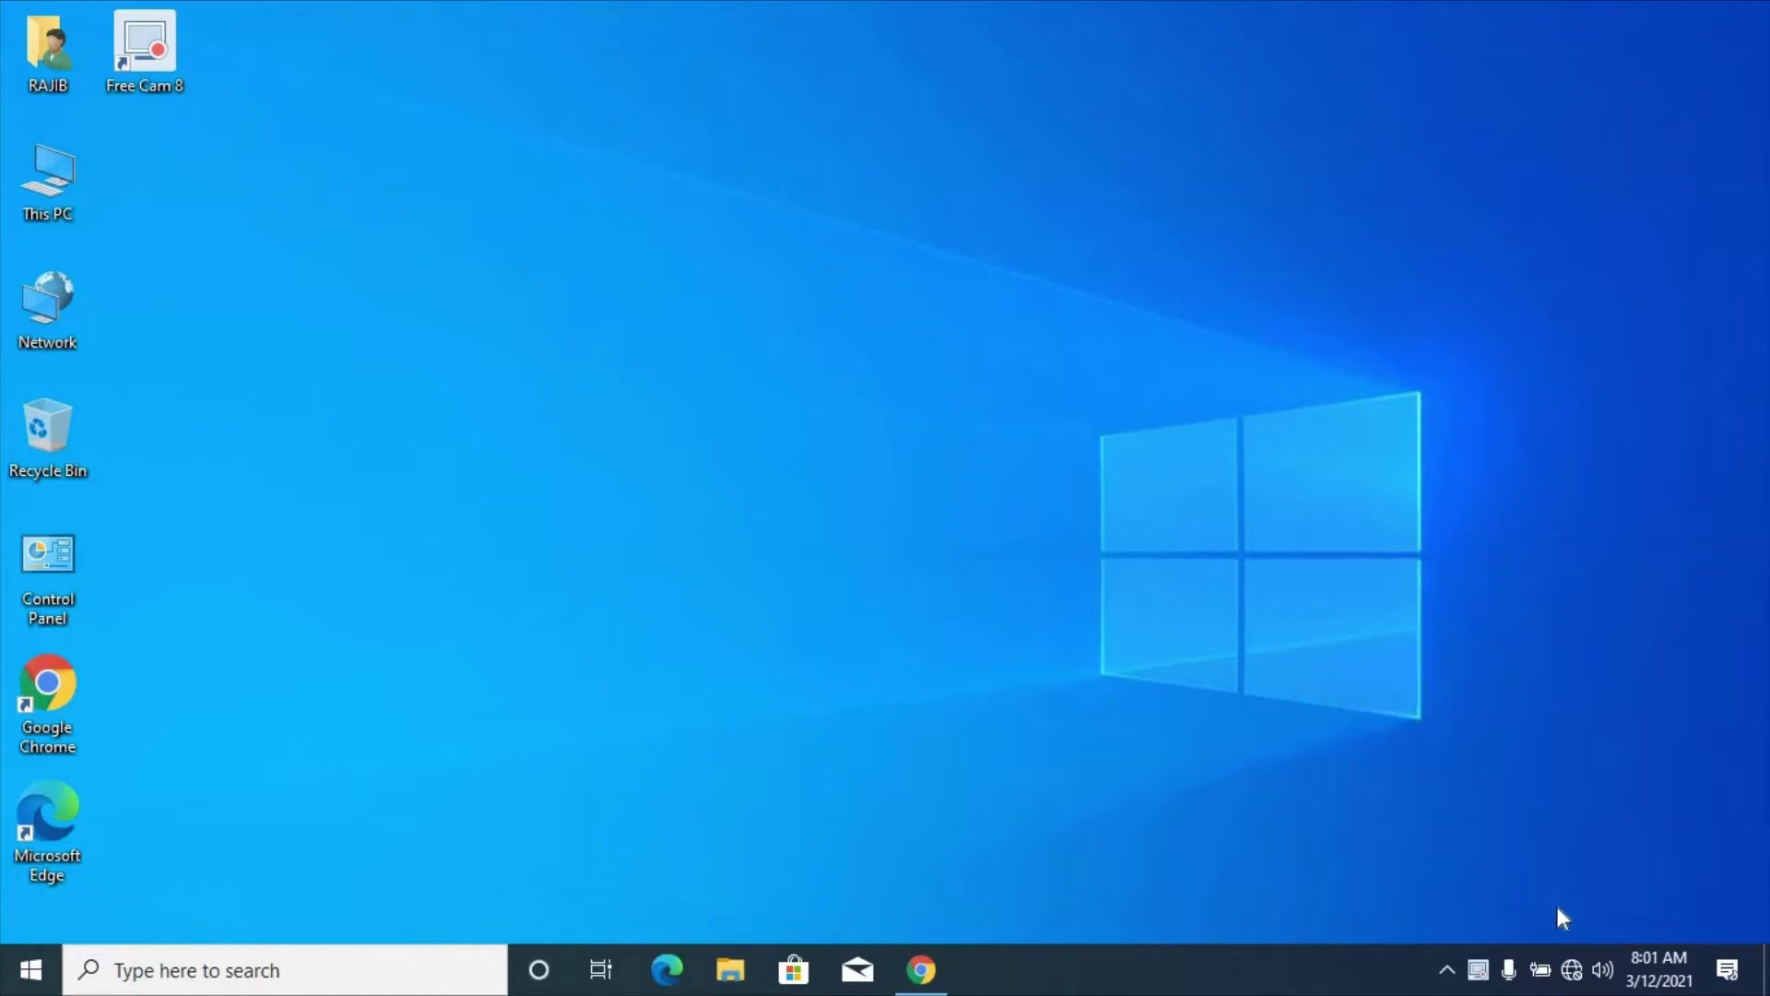
pyautogui.click(1571, 970)
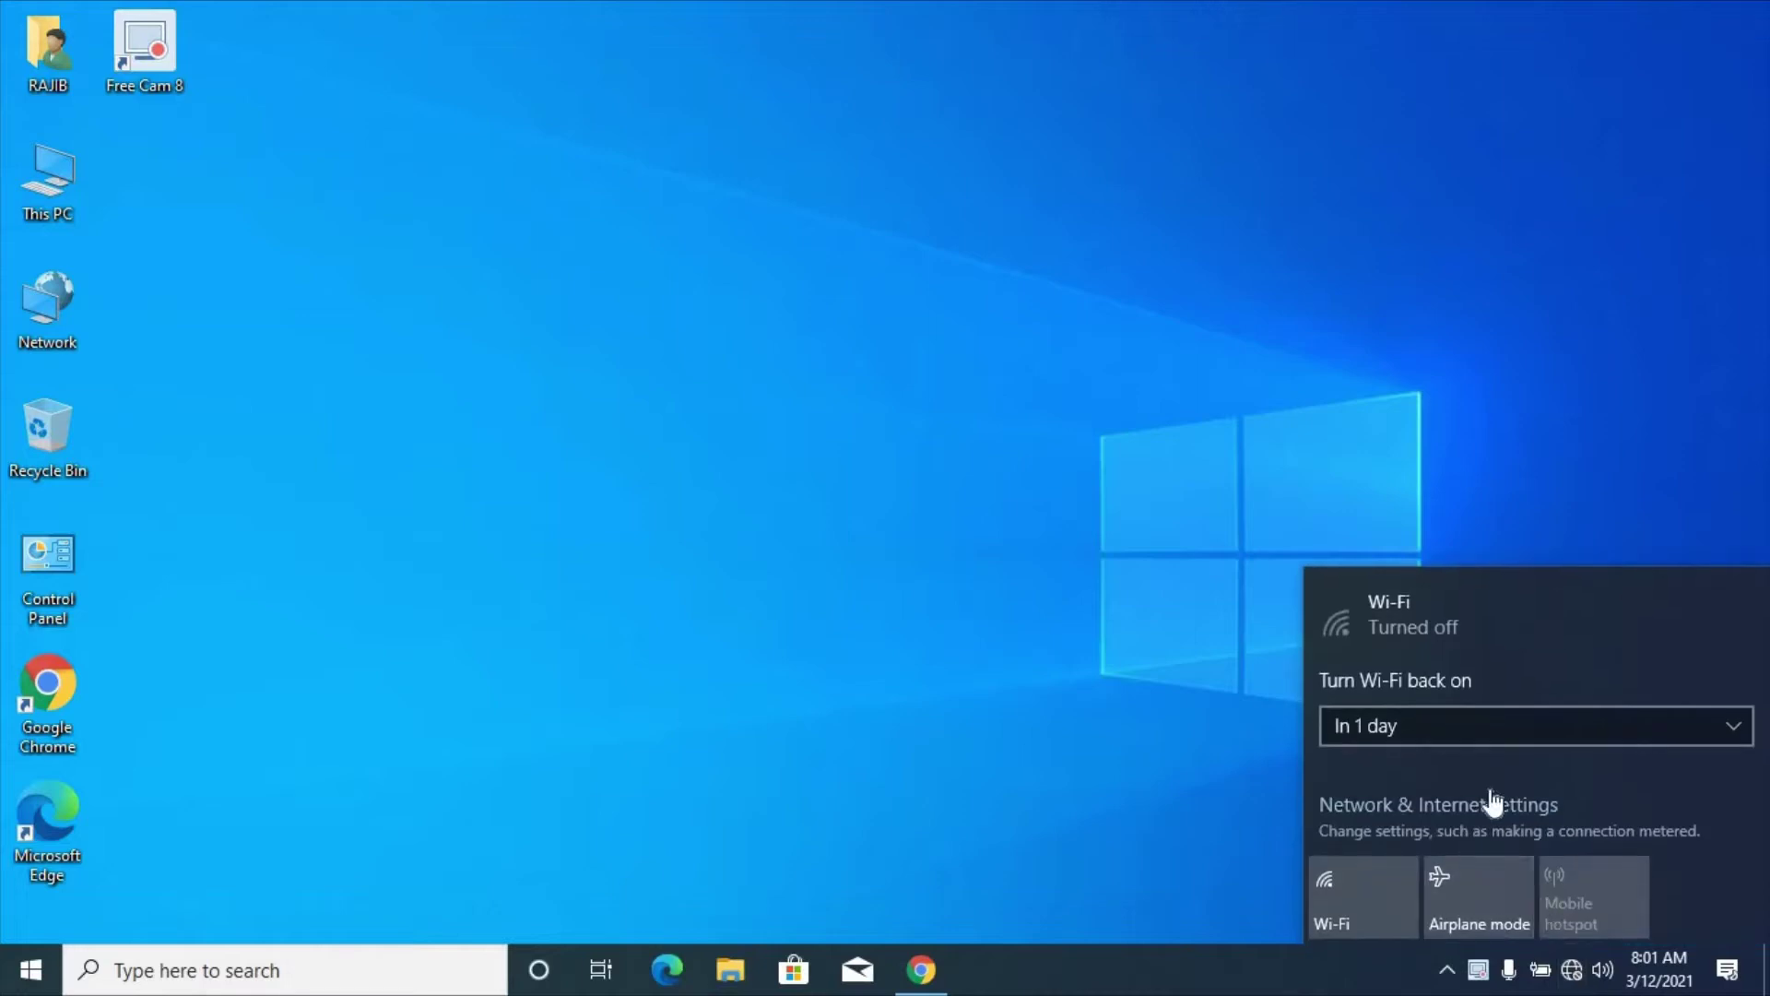
pyautogui.click(1516, 747)
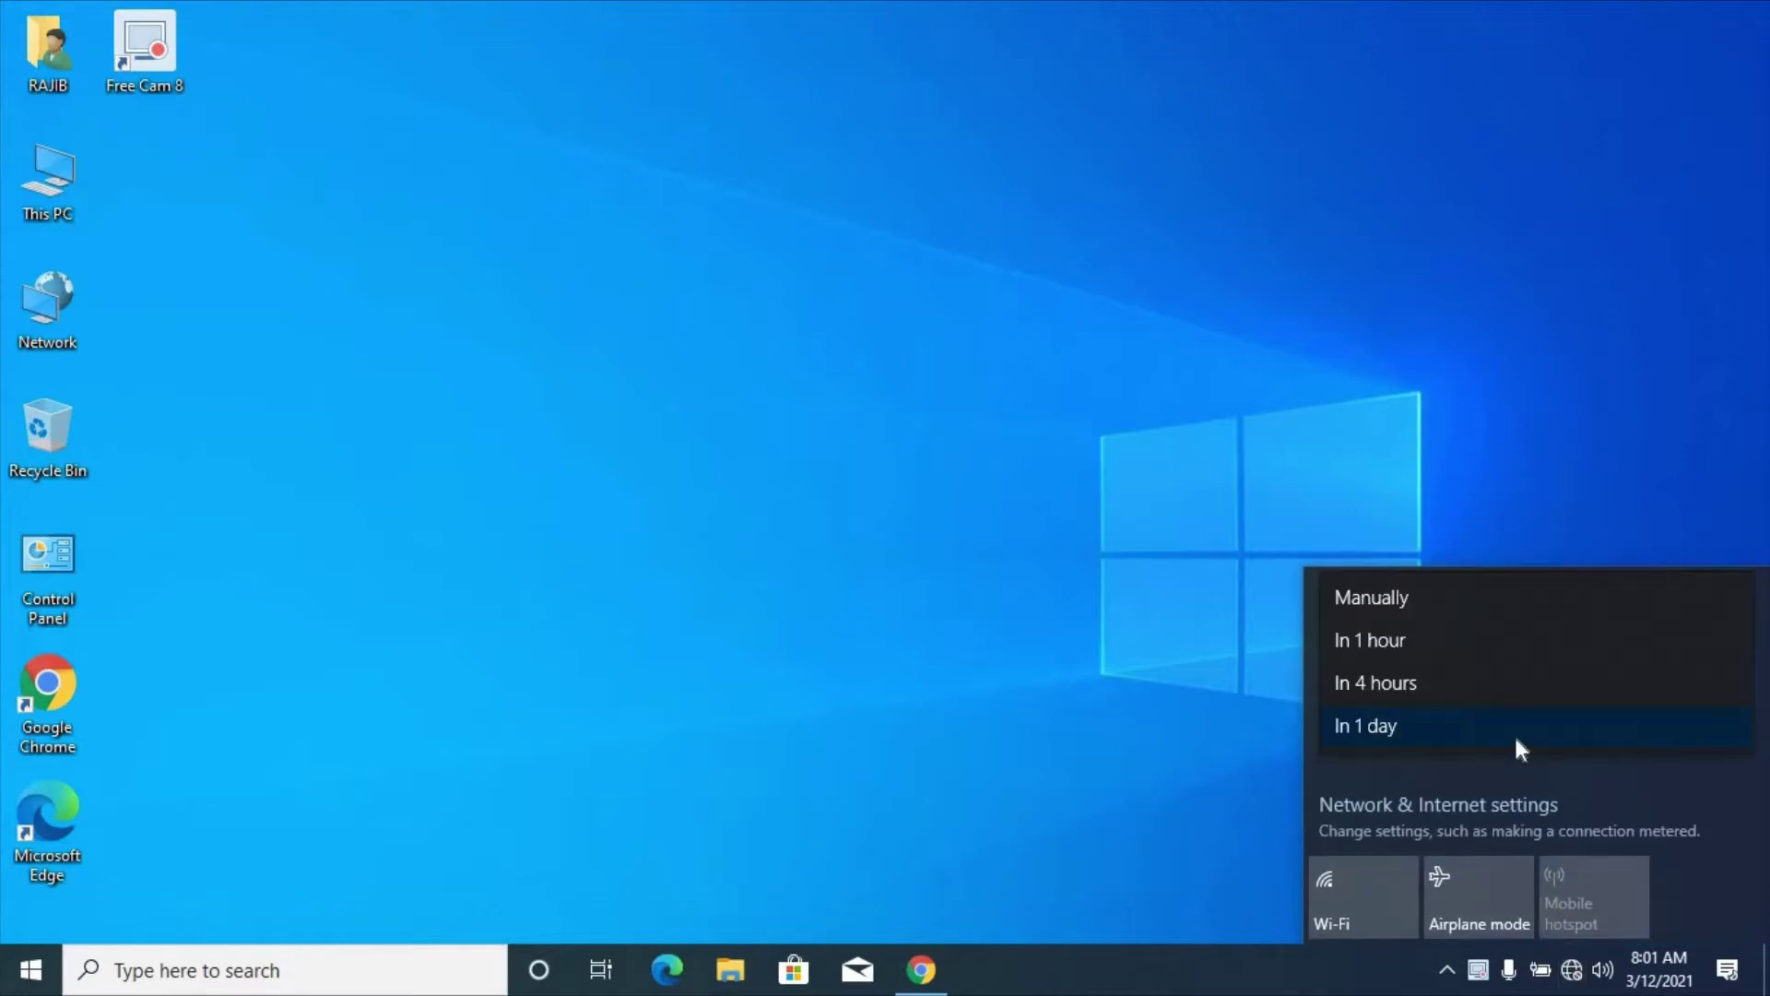
pyautogui.click(1499, 599)
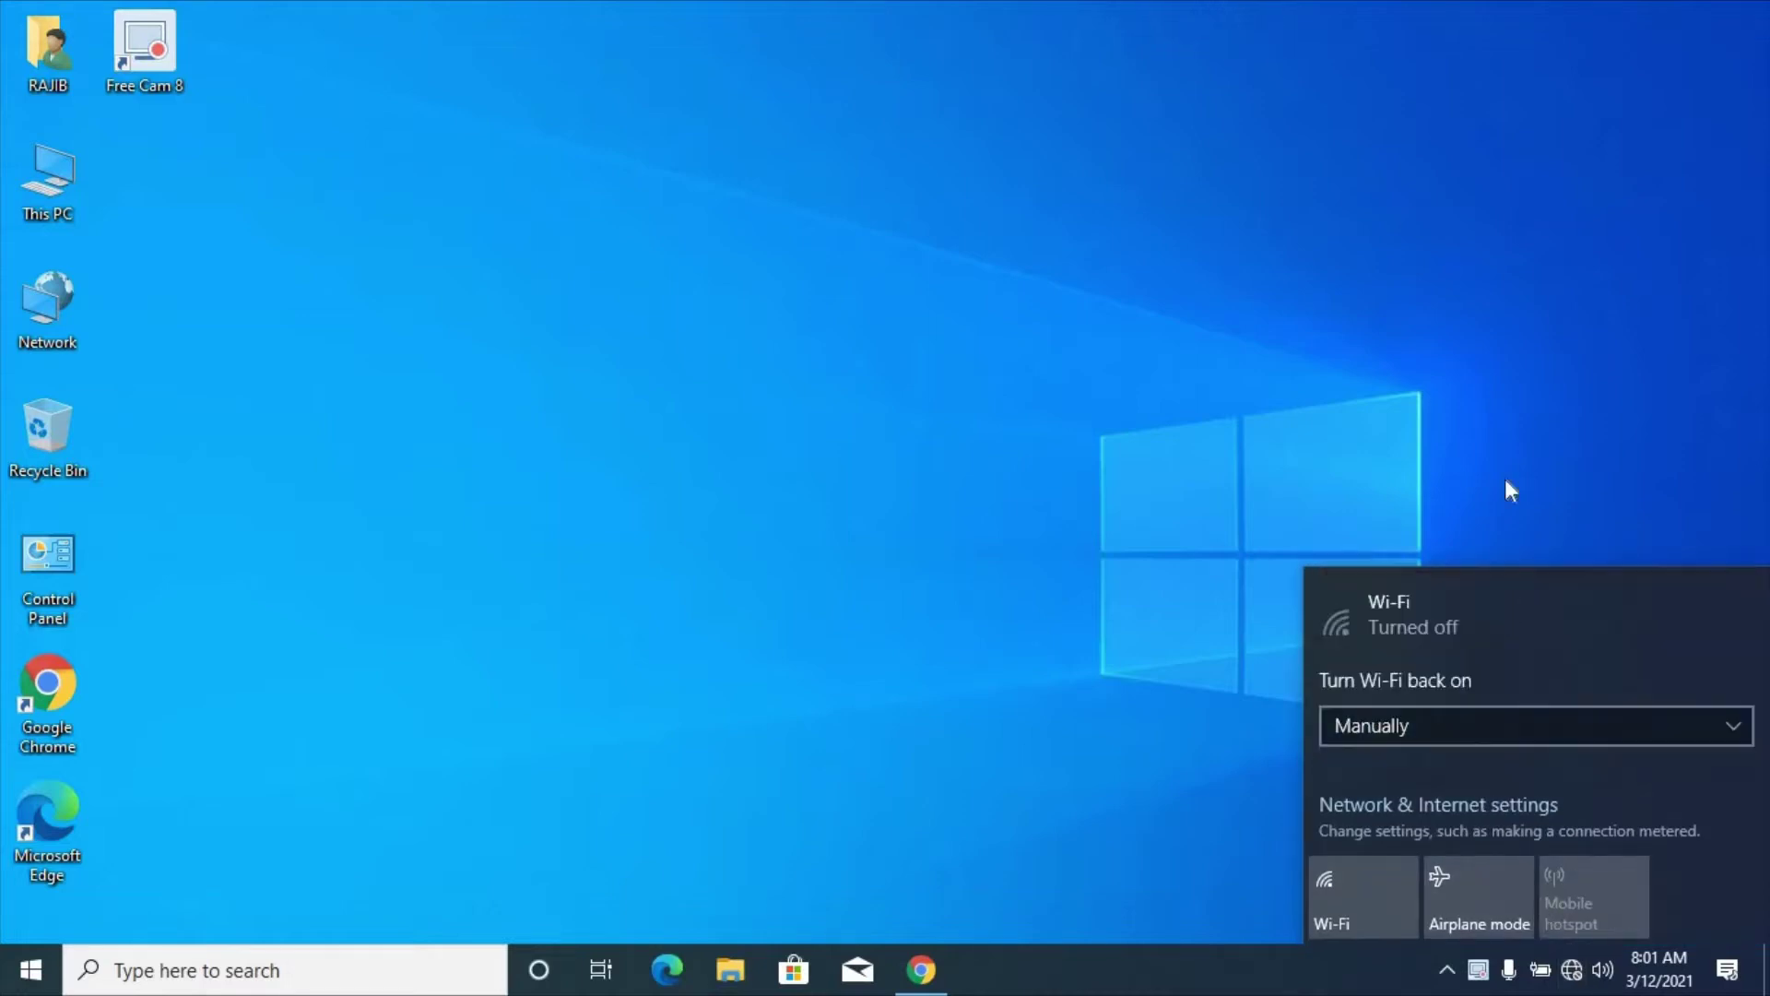
pyautogui.click(1461, 808)
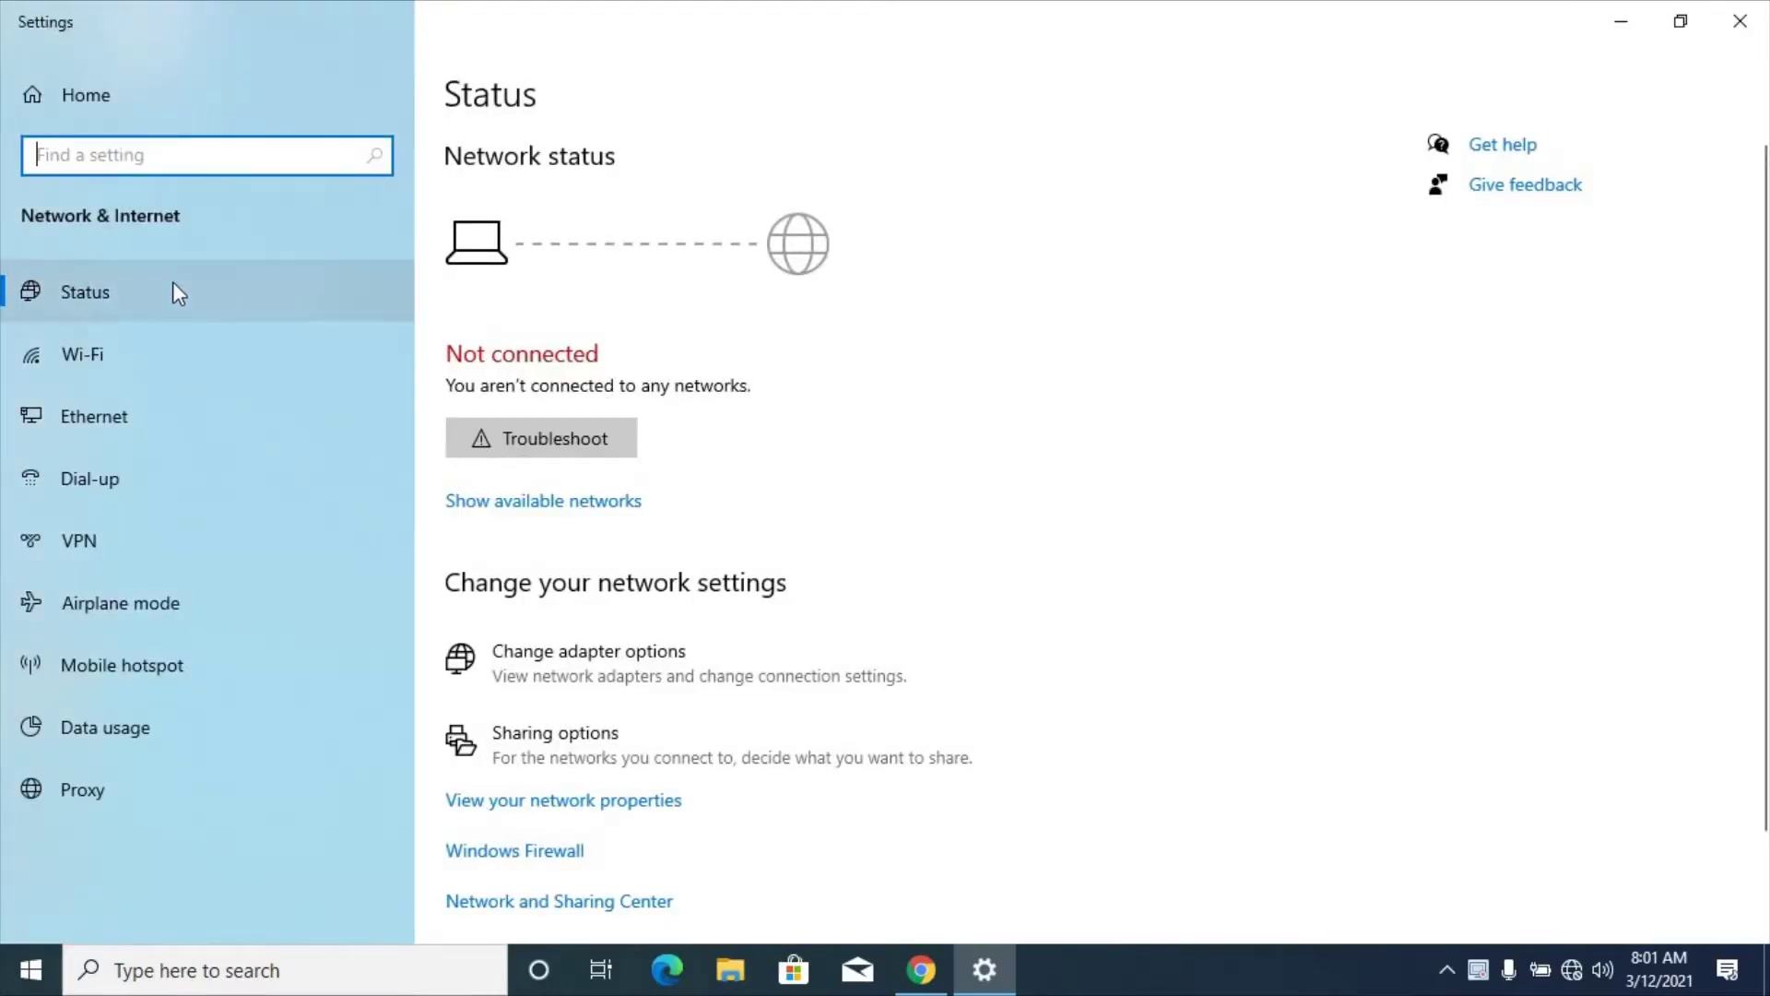
# Step: Switch Settings to the Wi-Fi page, showing Wi-Fi off
pyautogui.click(115, 345)
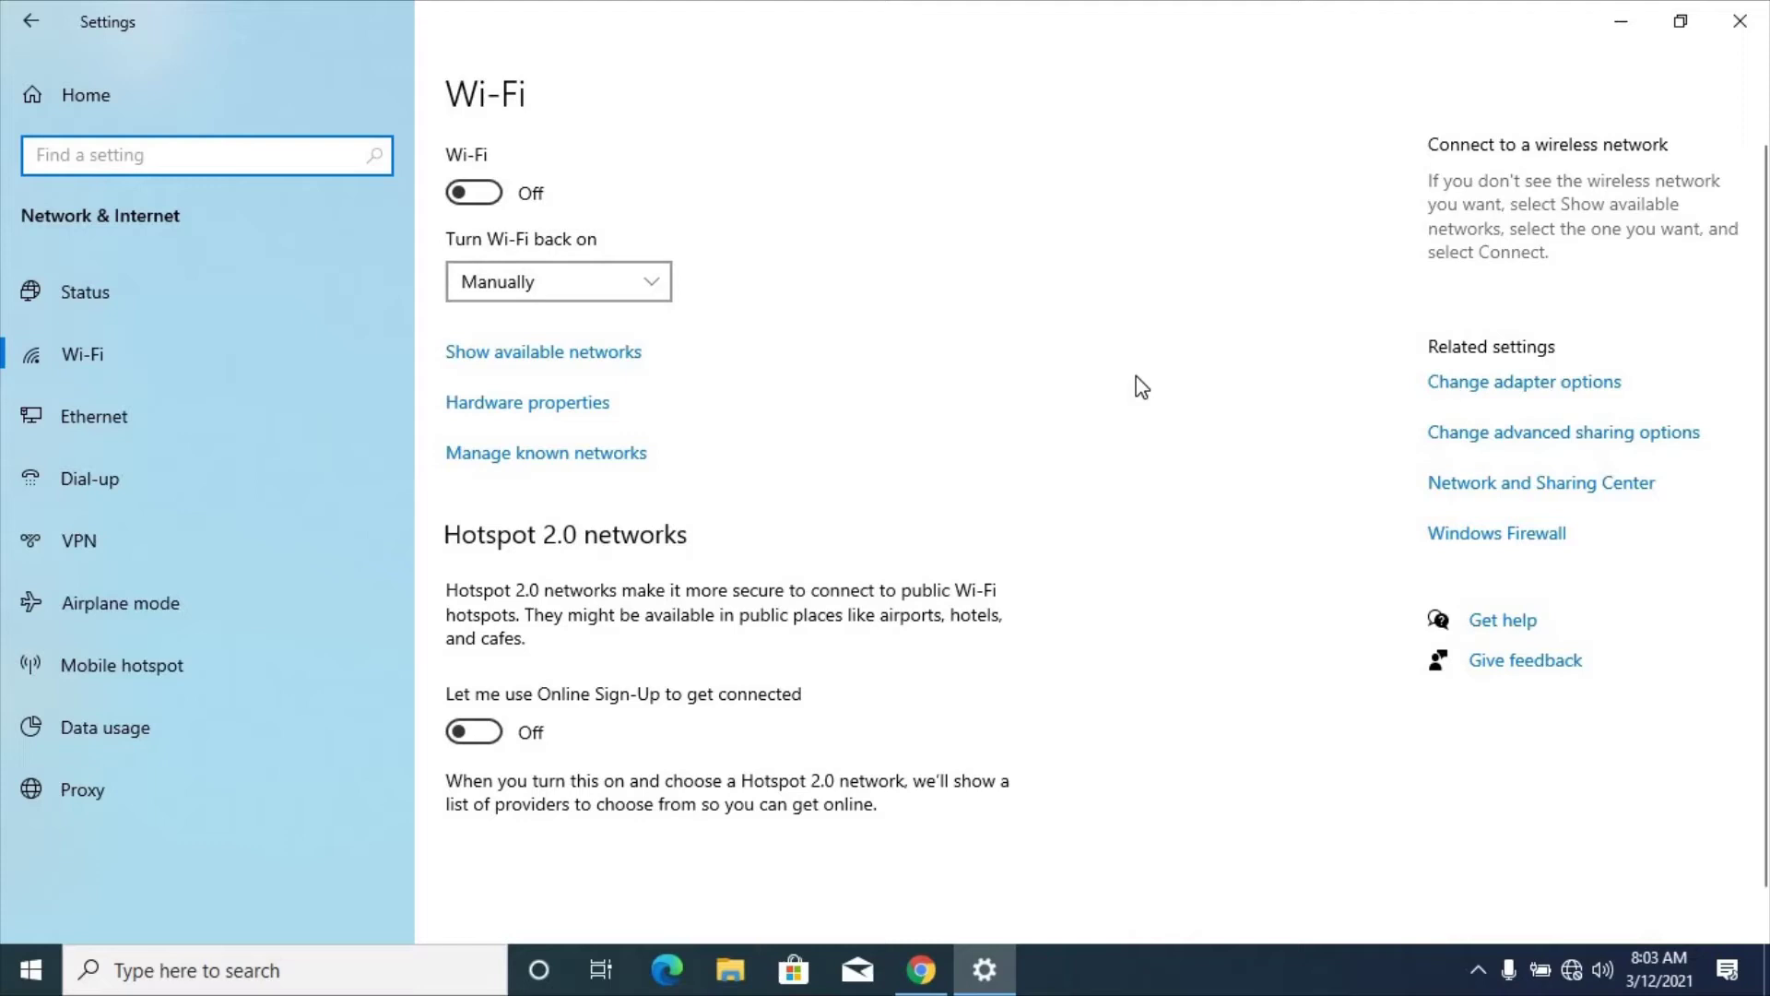
# Step: Disable and re-enable the Wi-Fi adapter in Network Connections
pyautogui.click(1467, 381)
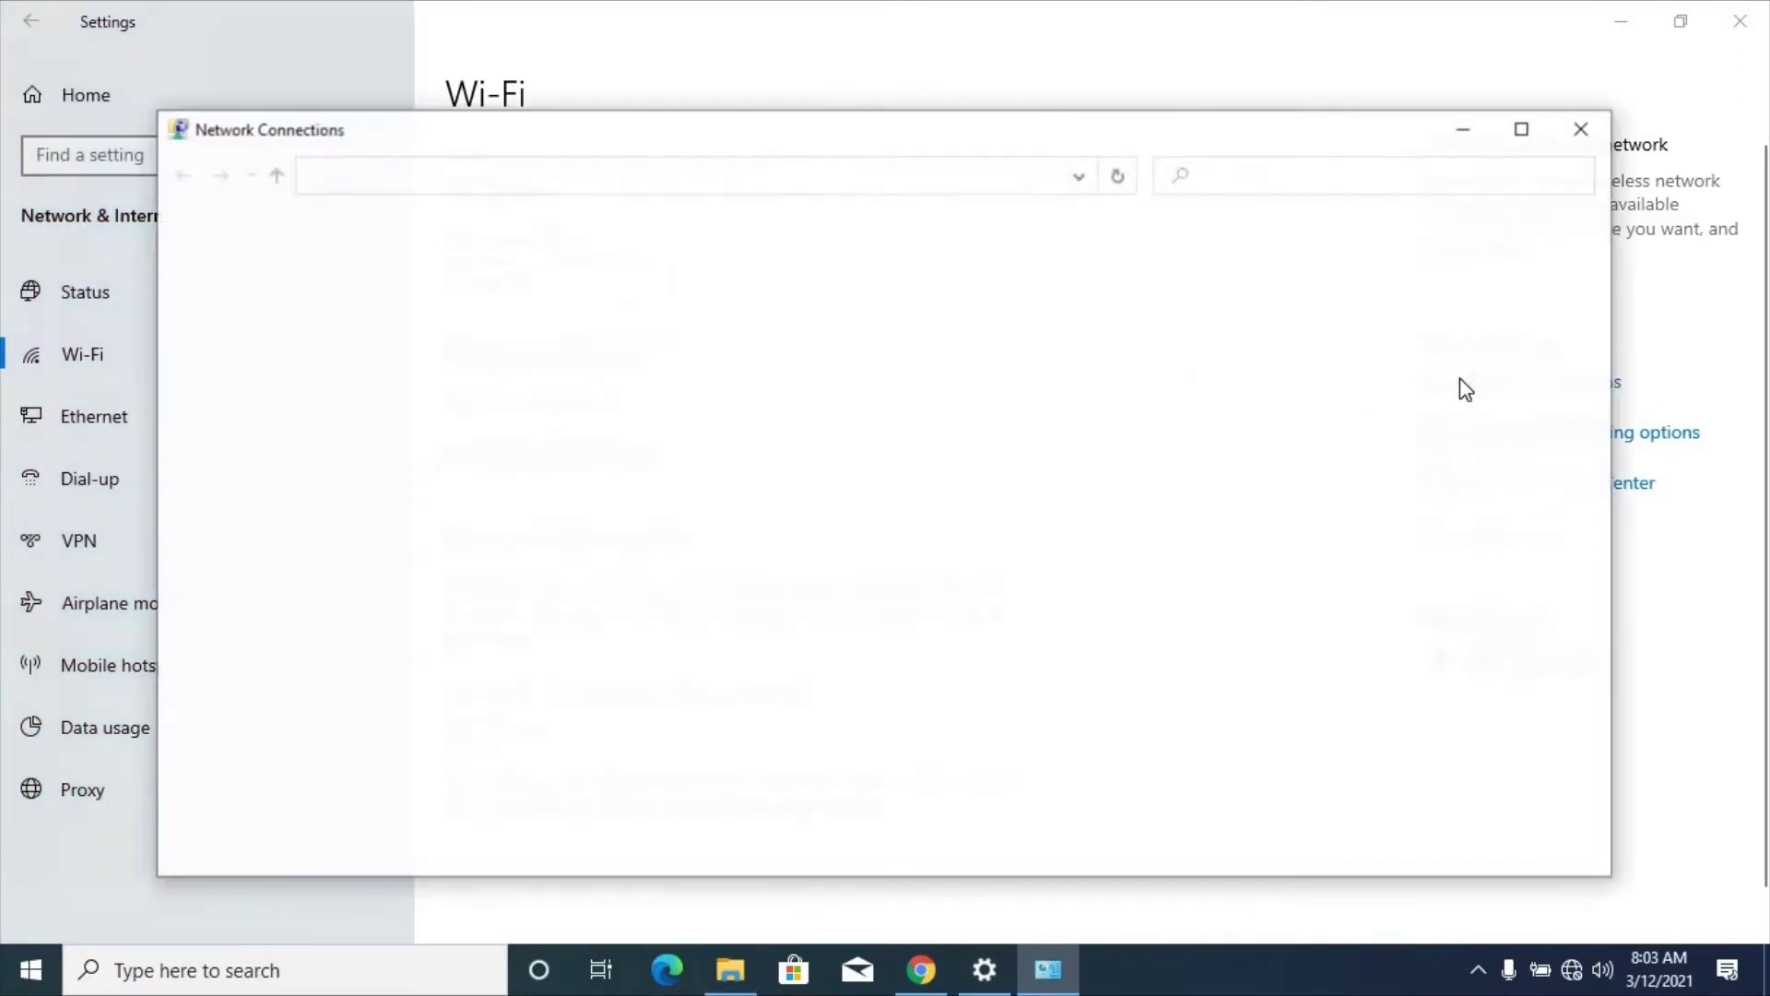
pyautogui.rightClick(633, 281)
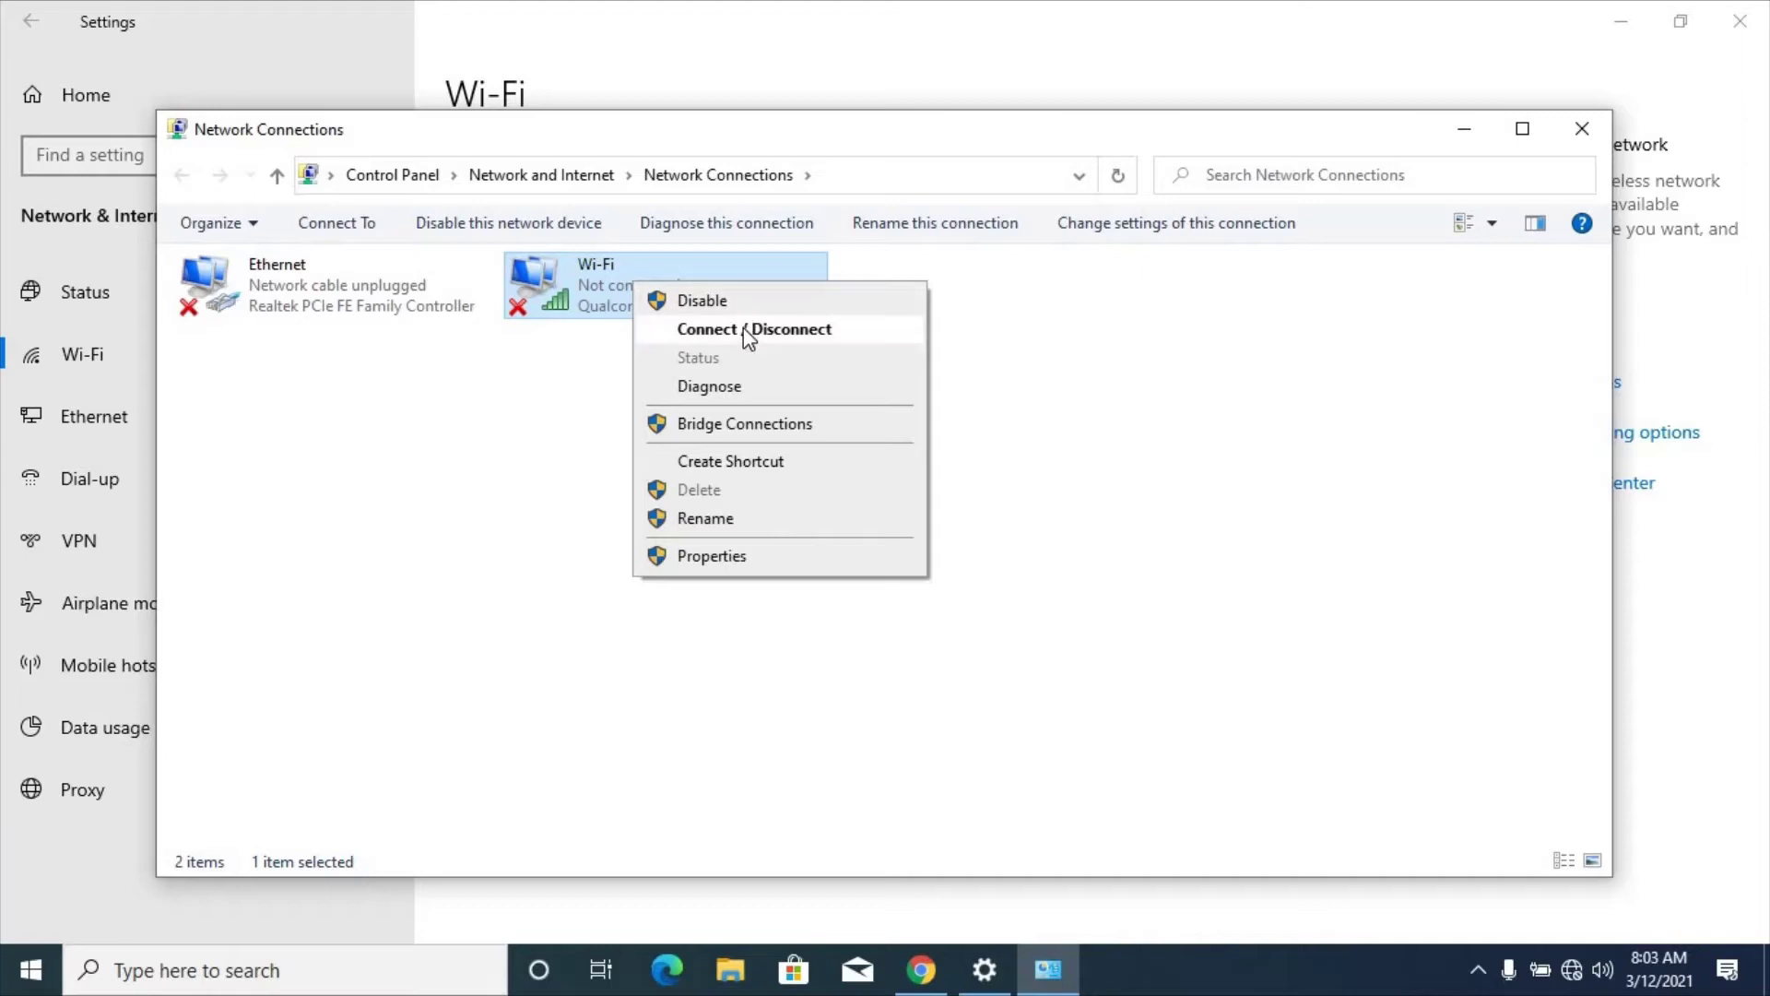
pyautogui.click(741, 301)
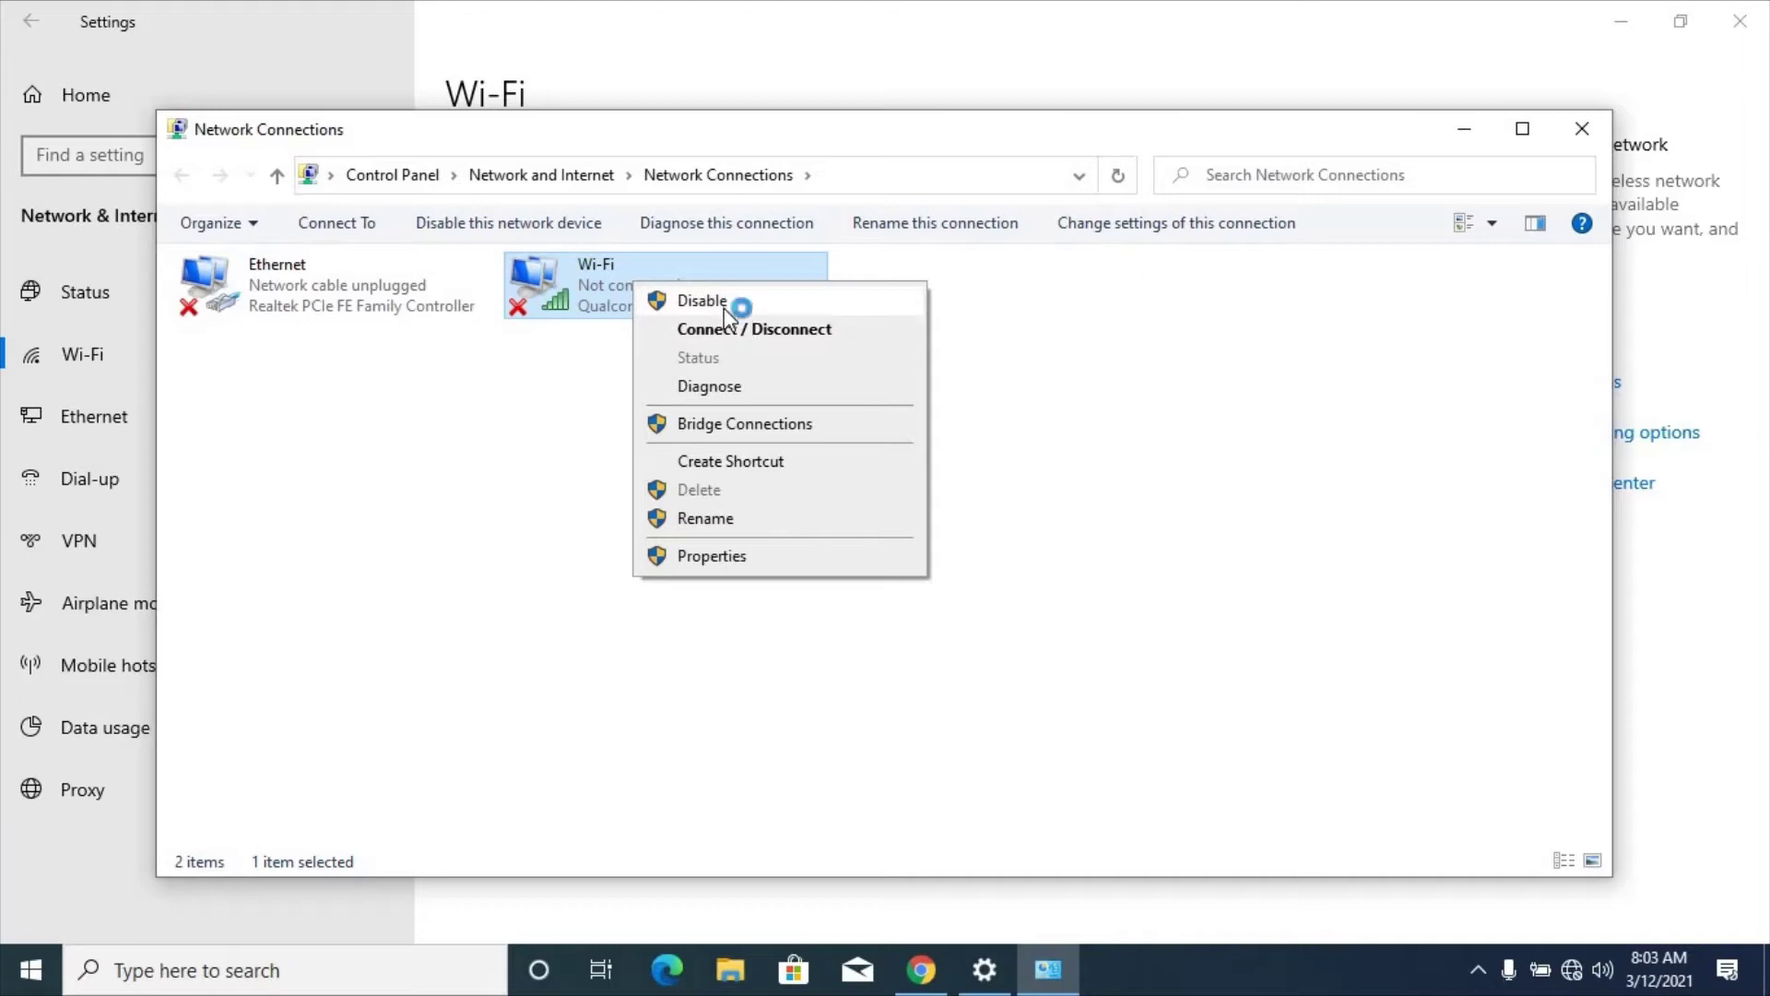
pyautogui.rightClick(640, 287)
pyautogui.click(674, 303)
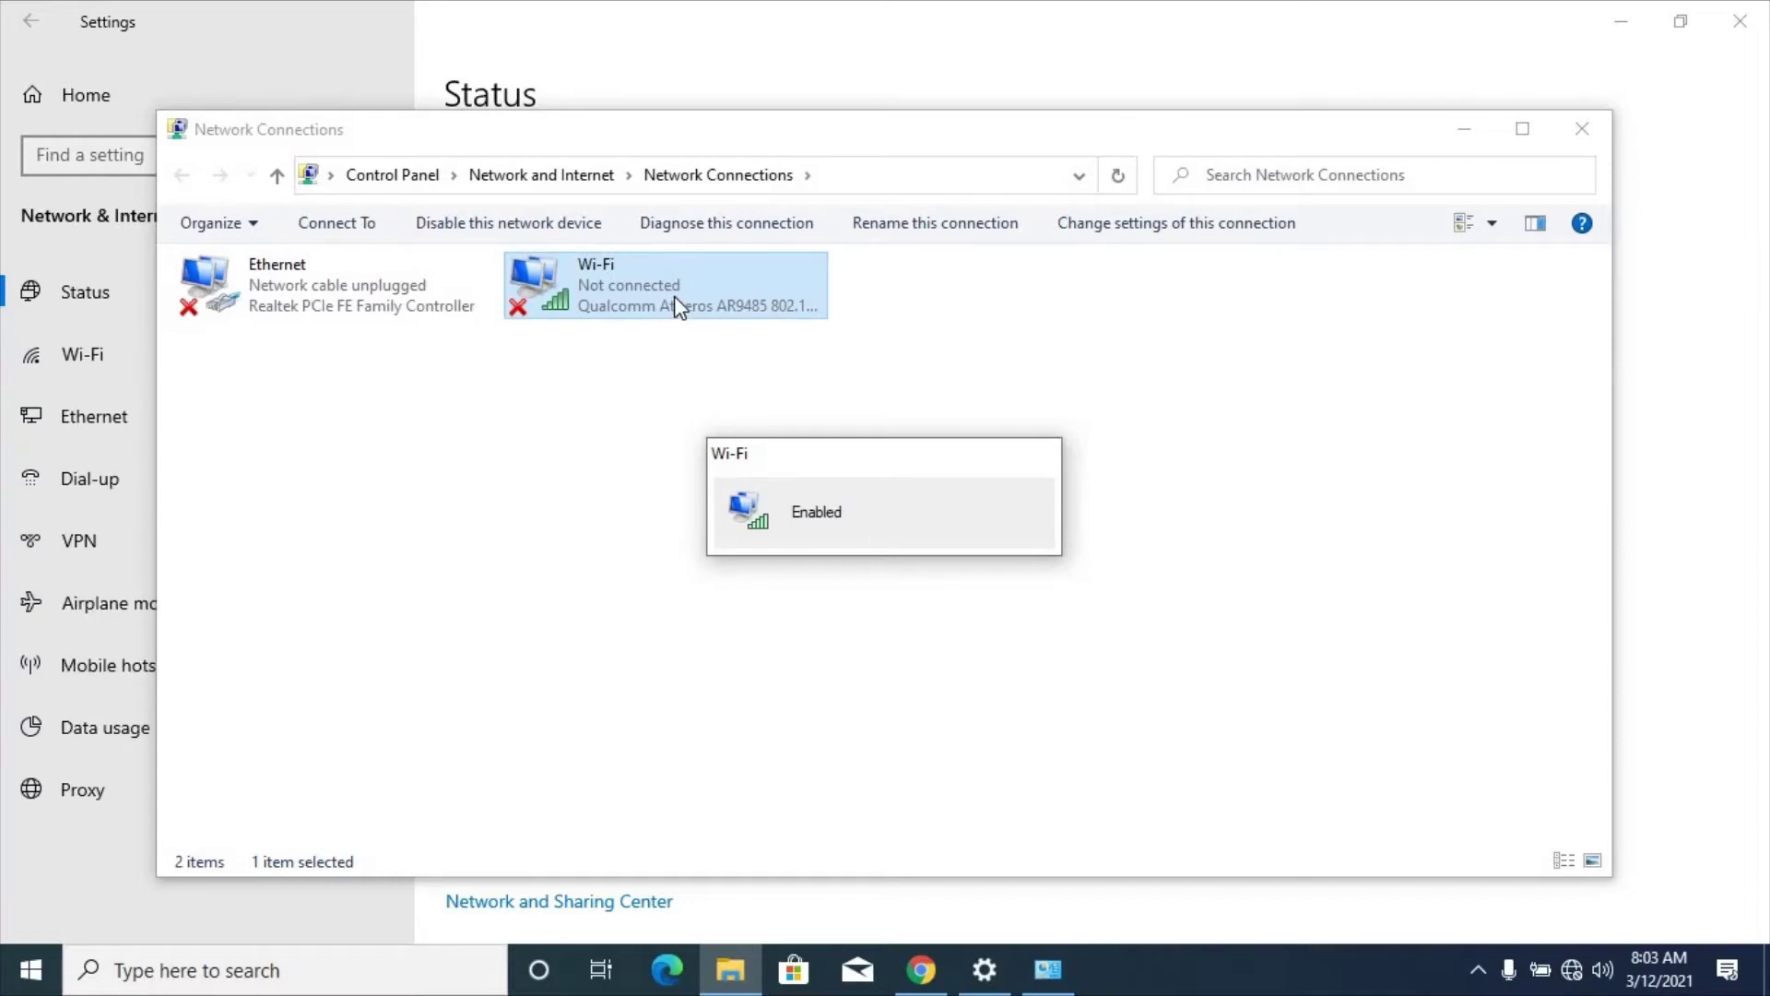
# Step: Try connecting the Wi-Fi adapter, then run diagnostics on it
pyautogui.rightClick(668, 293)
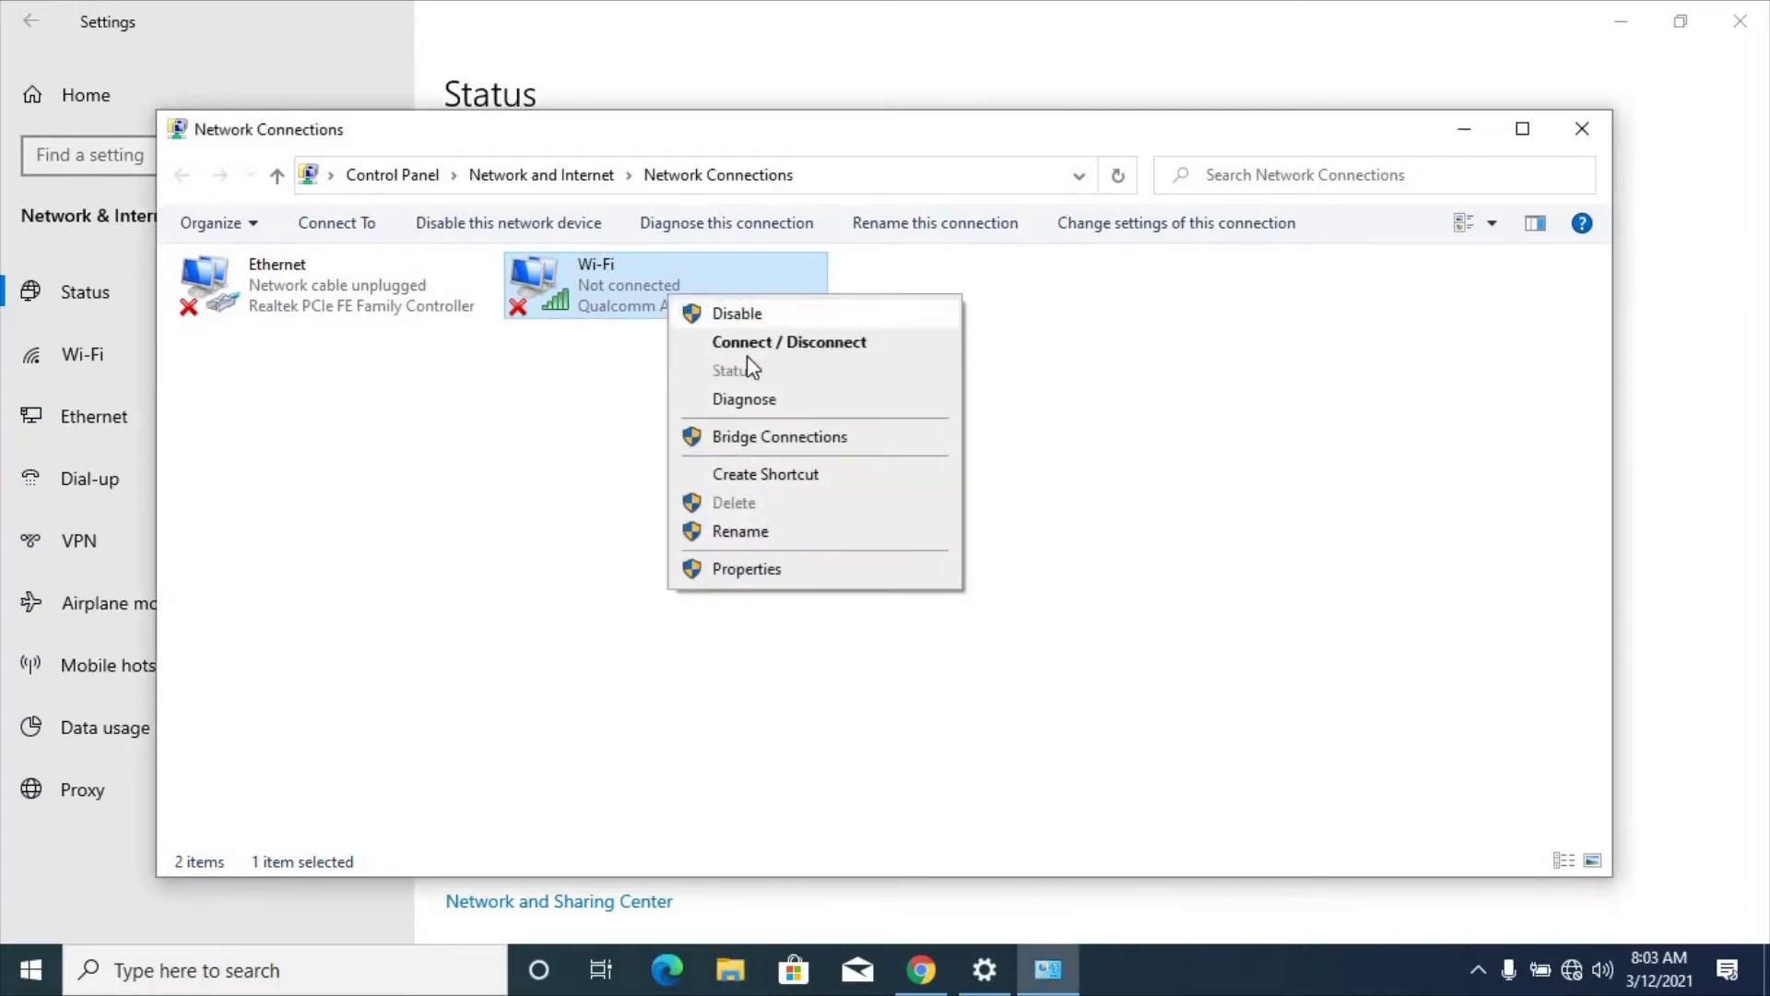
pyautogui.click(798, 343)
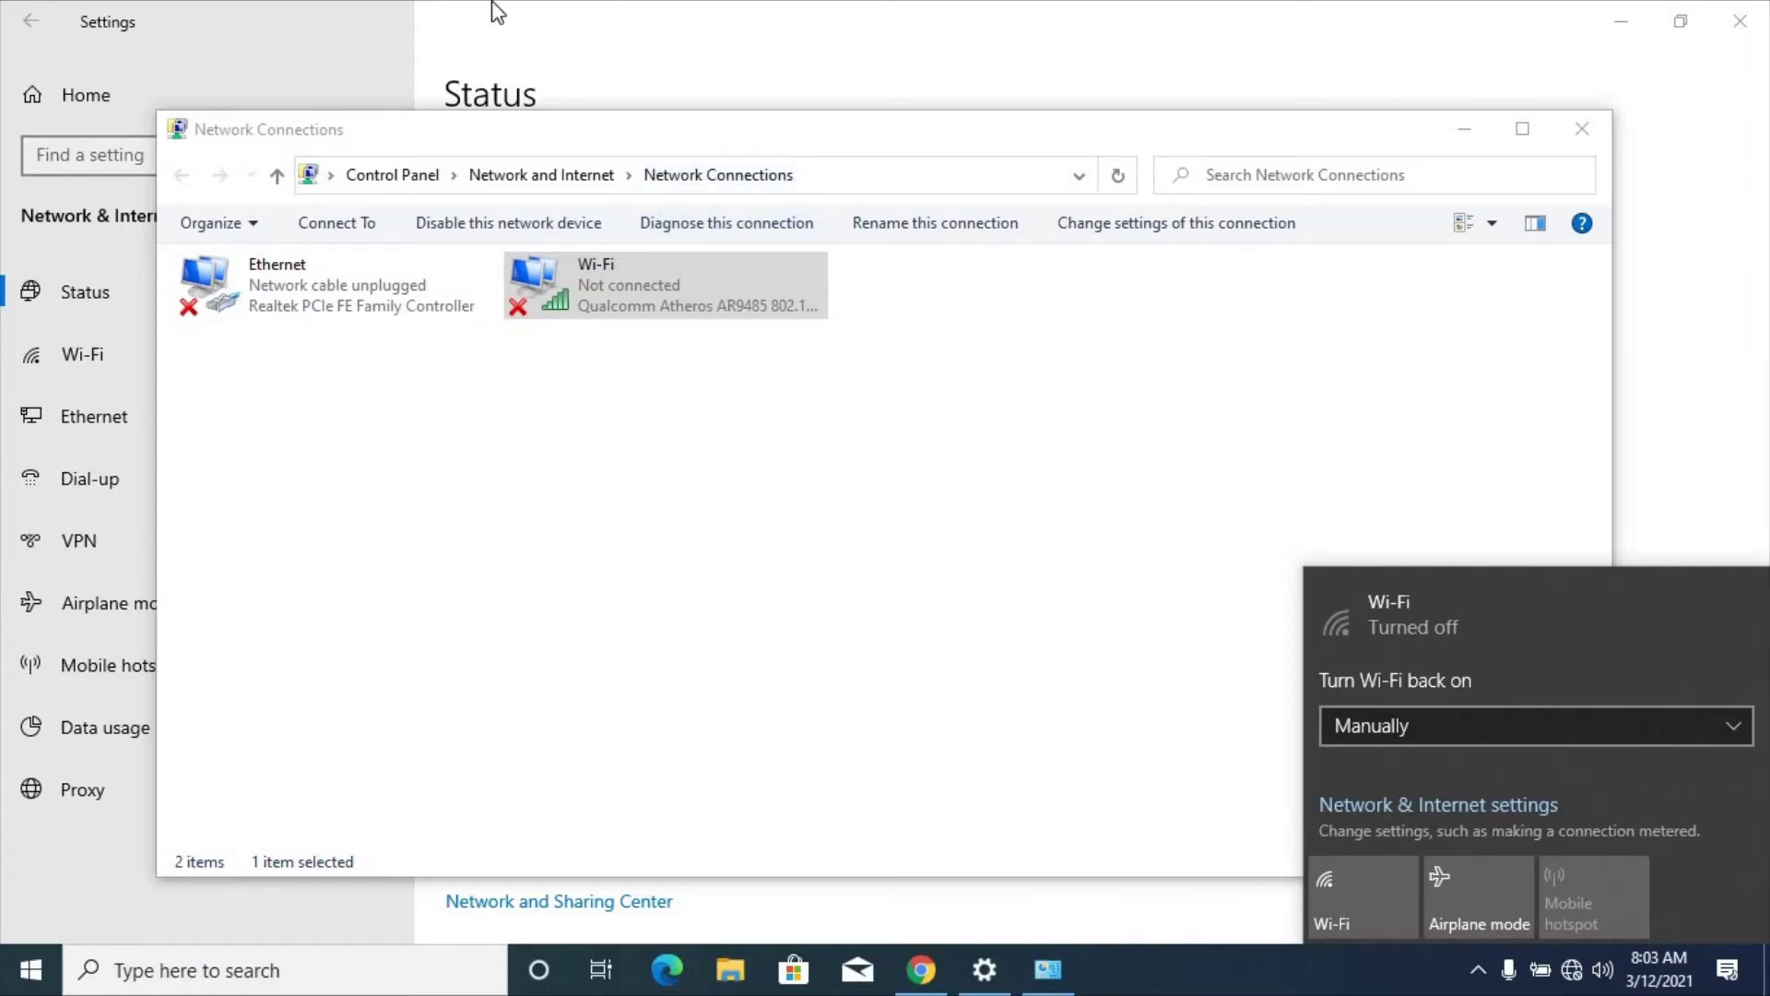
pyautogui.click(628, 129)
pyautogui.rightClick(642, 316)
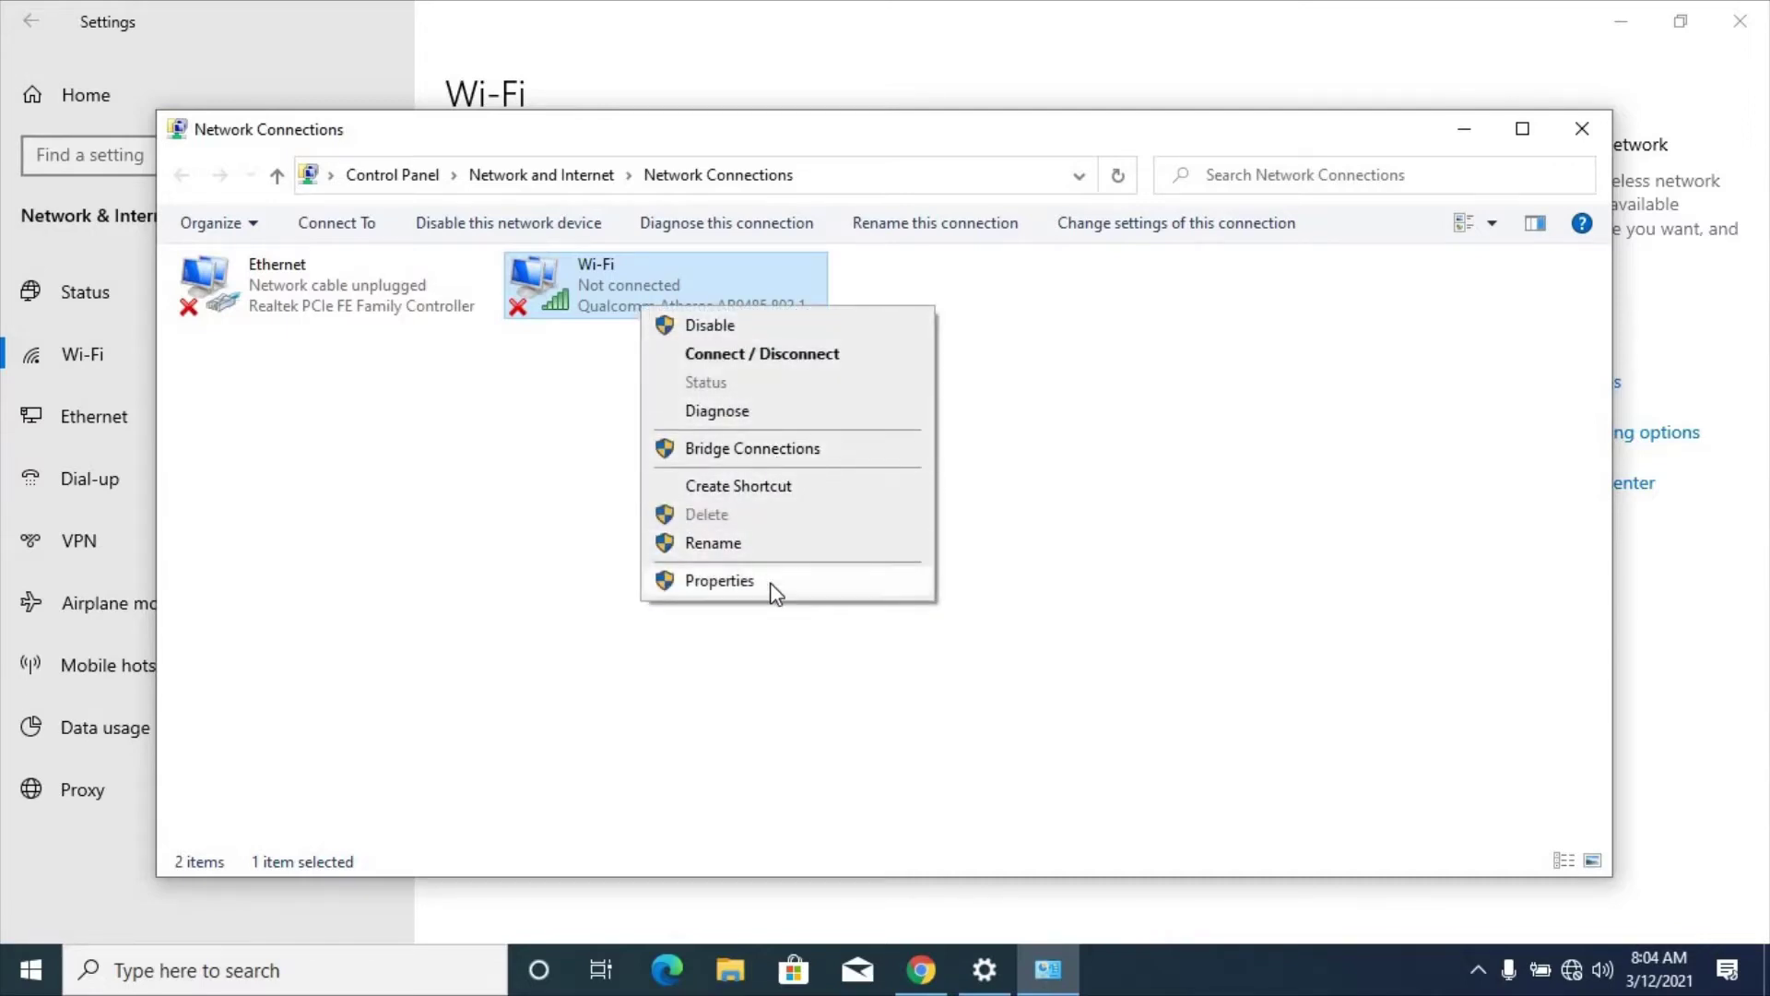
pyautogui.click(732, 412)
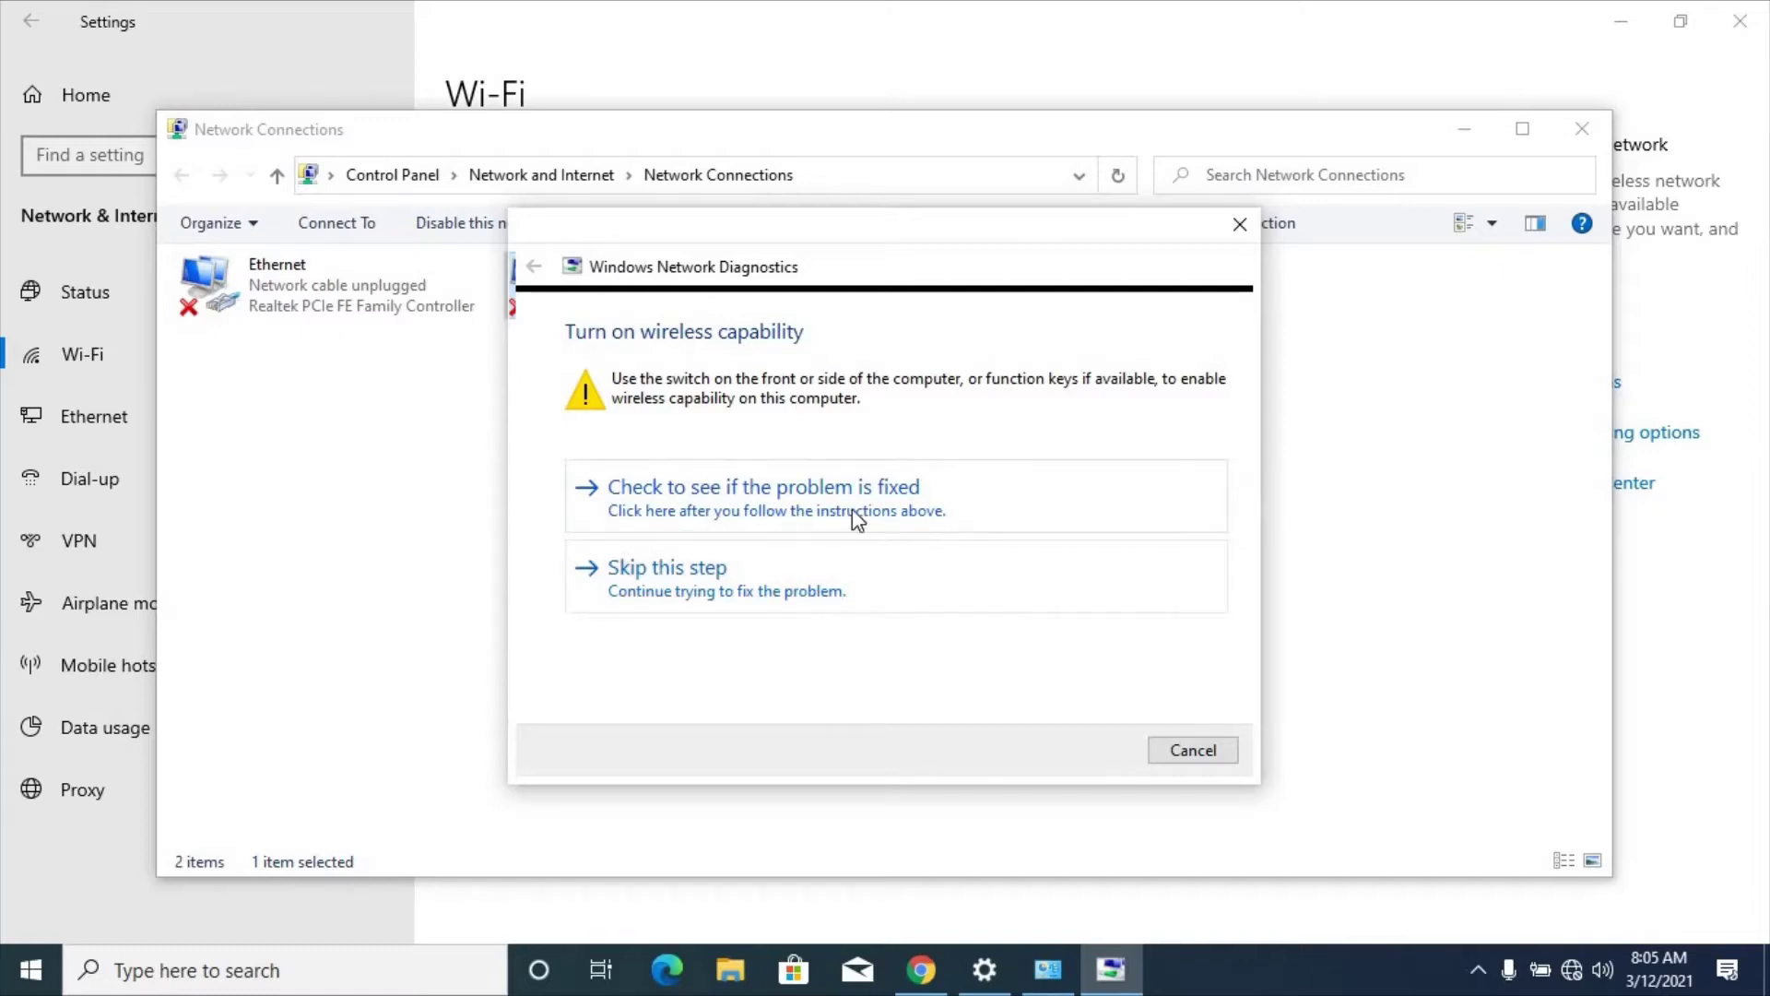
# Step: Recheck the wireless capability problem in the diagnostics wizard, confirming it is fixed
pyautogui.click(826, 493)
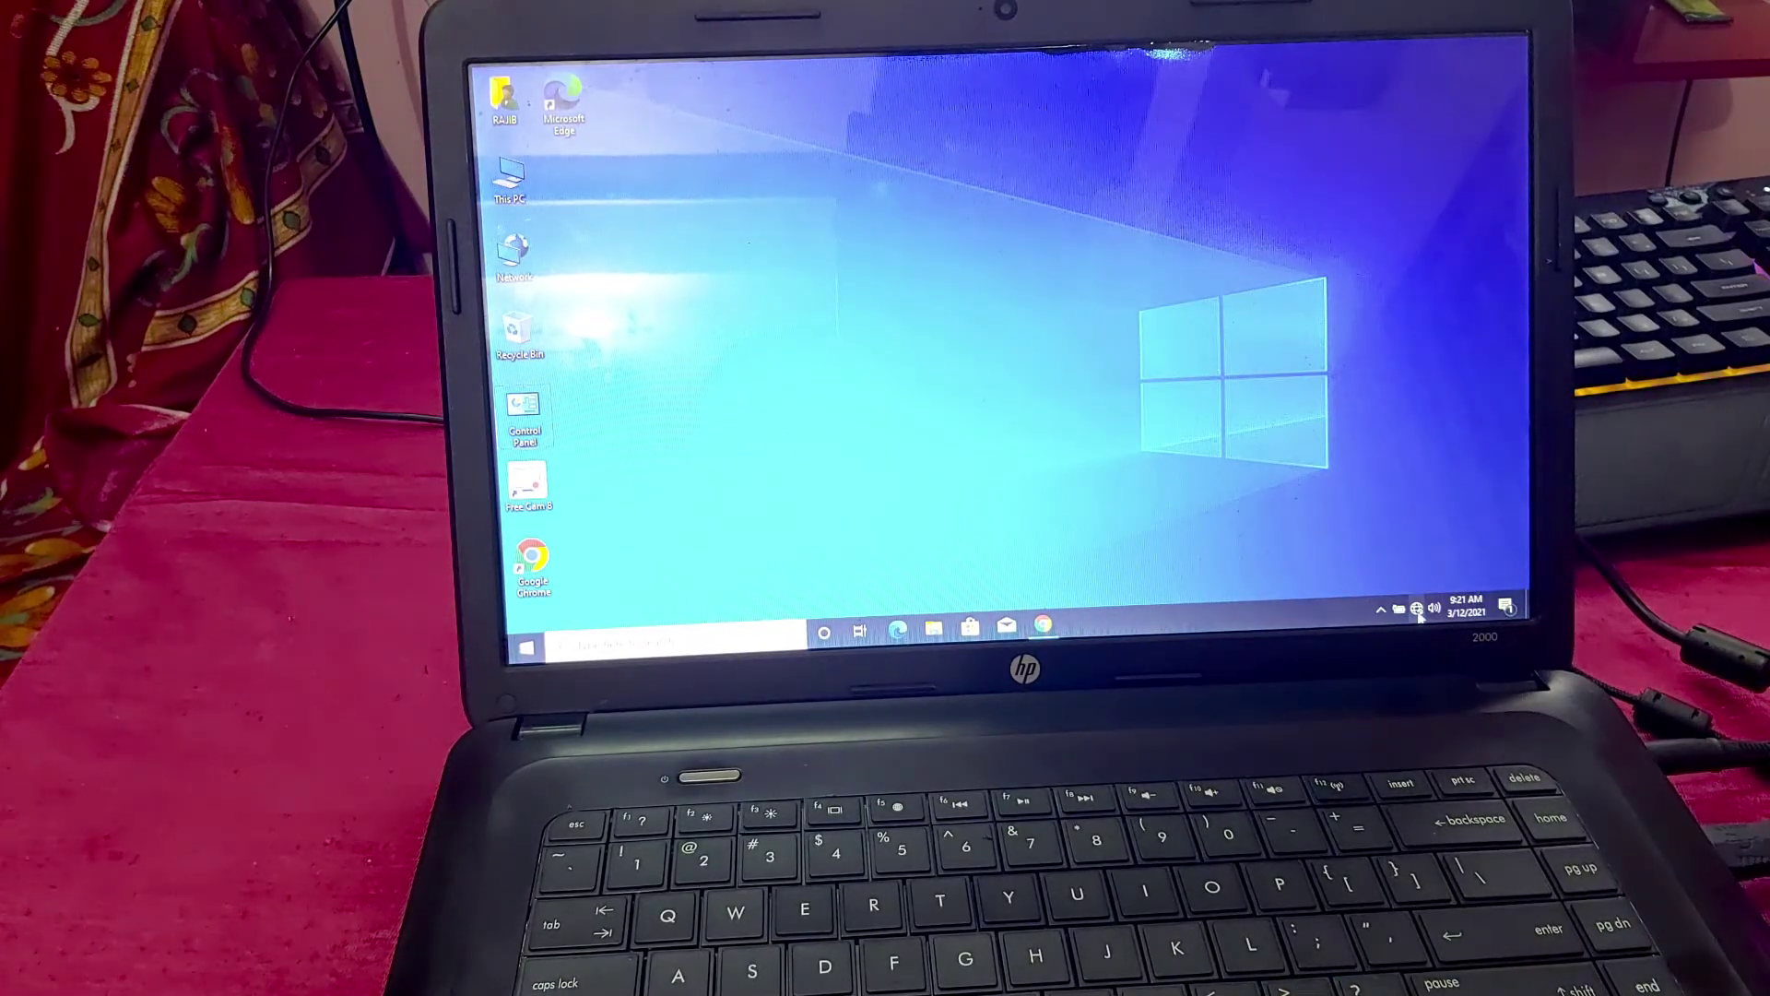
# Step: Connect the laptop to the top secured Wi-Fi network, then launch Google Chrome
pyautogui.click(1416, 609)
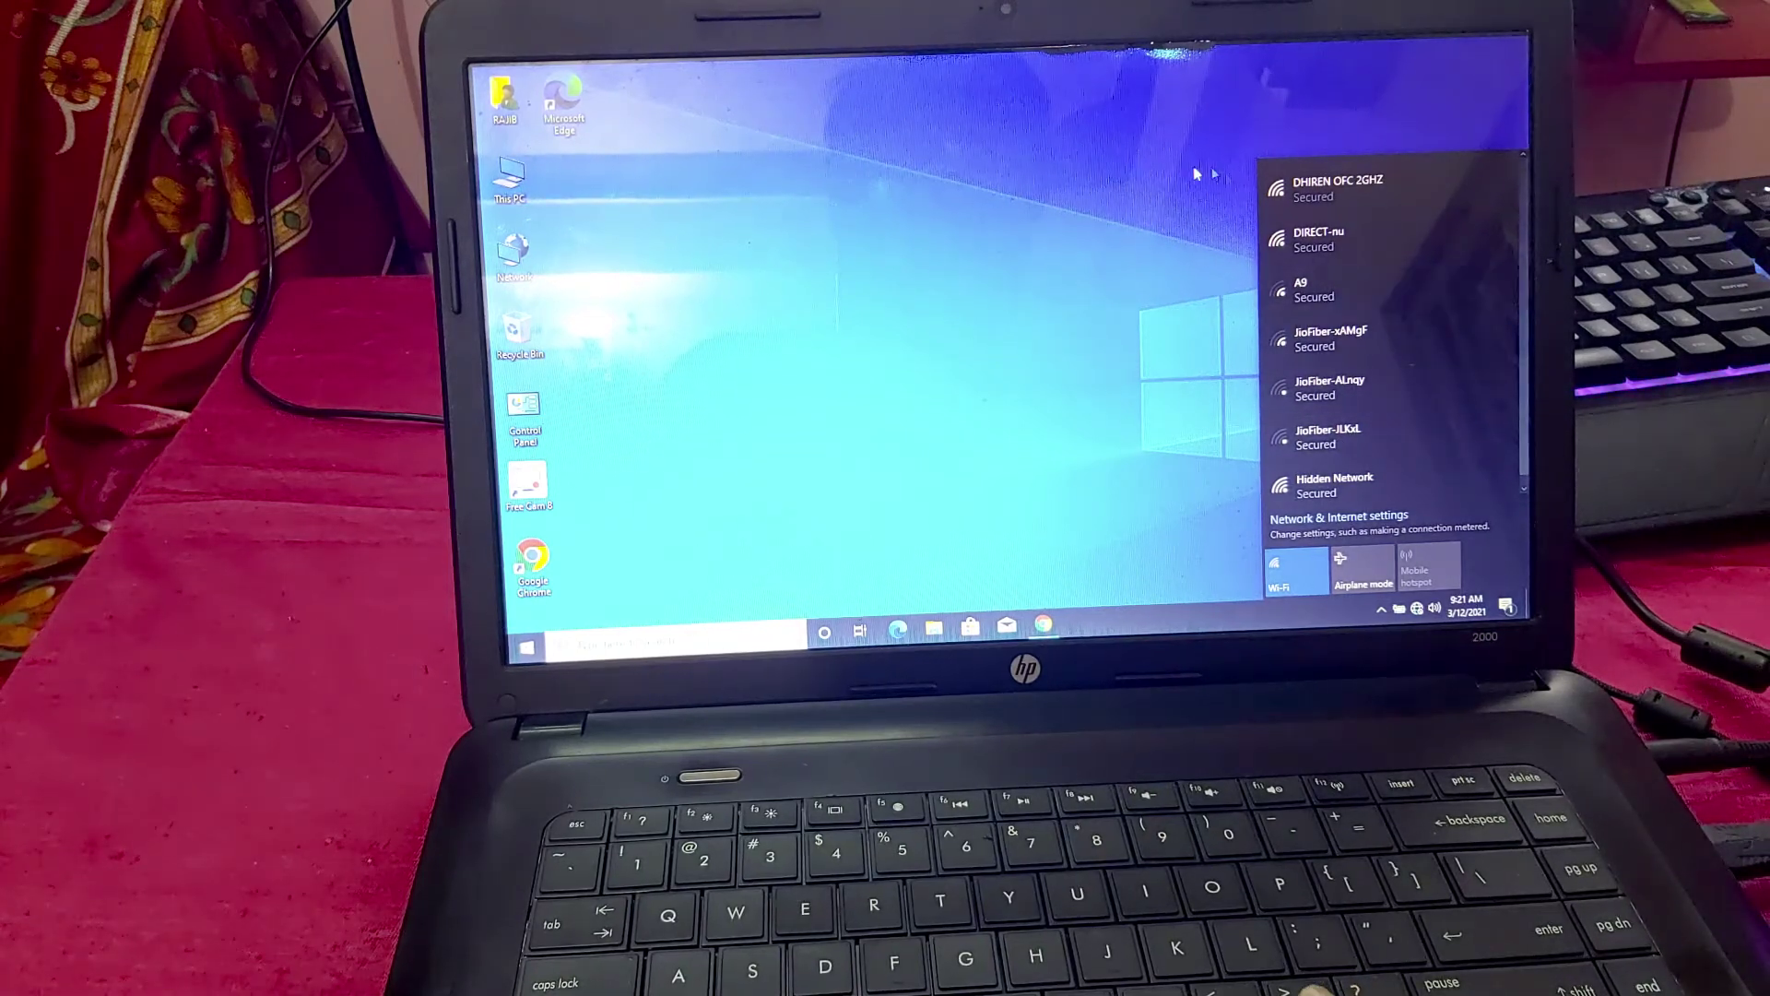
pyautogui.click(1138, 197)
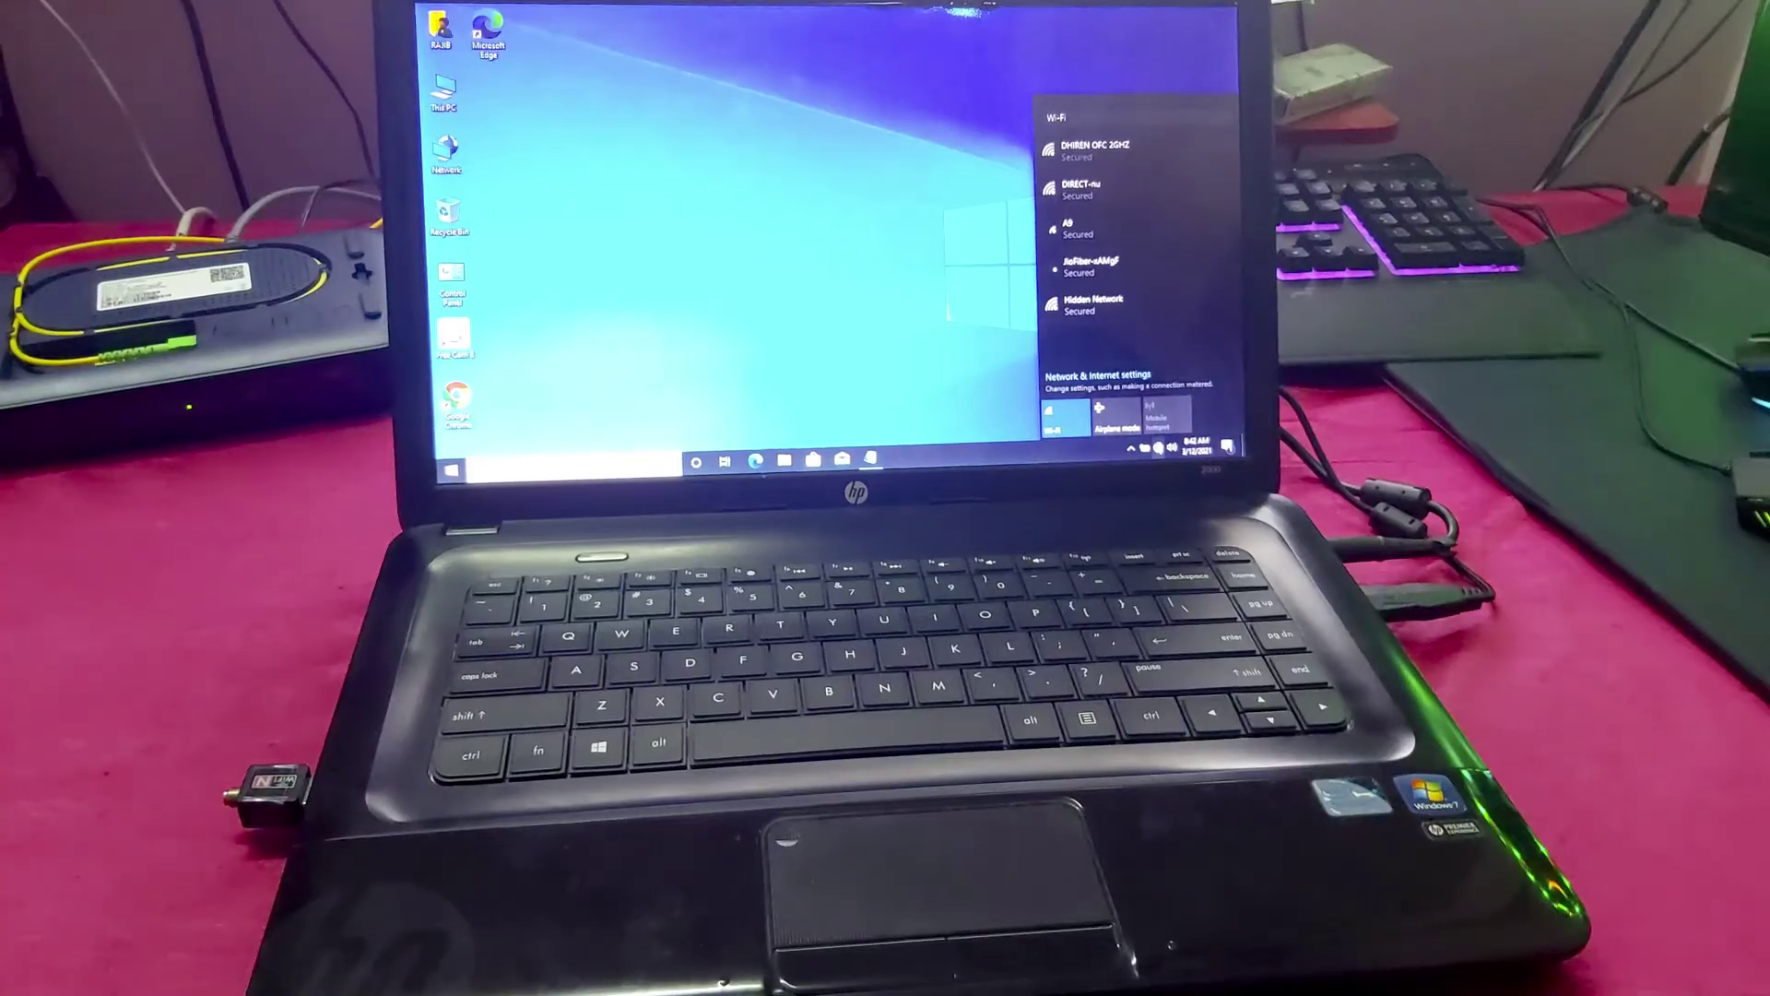
pyautogui.click(1142, 152)
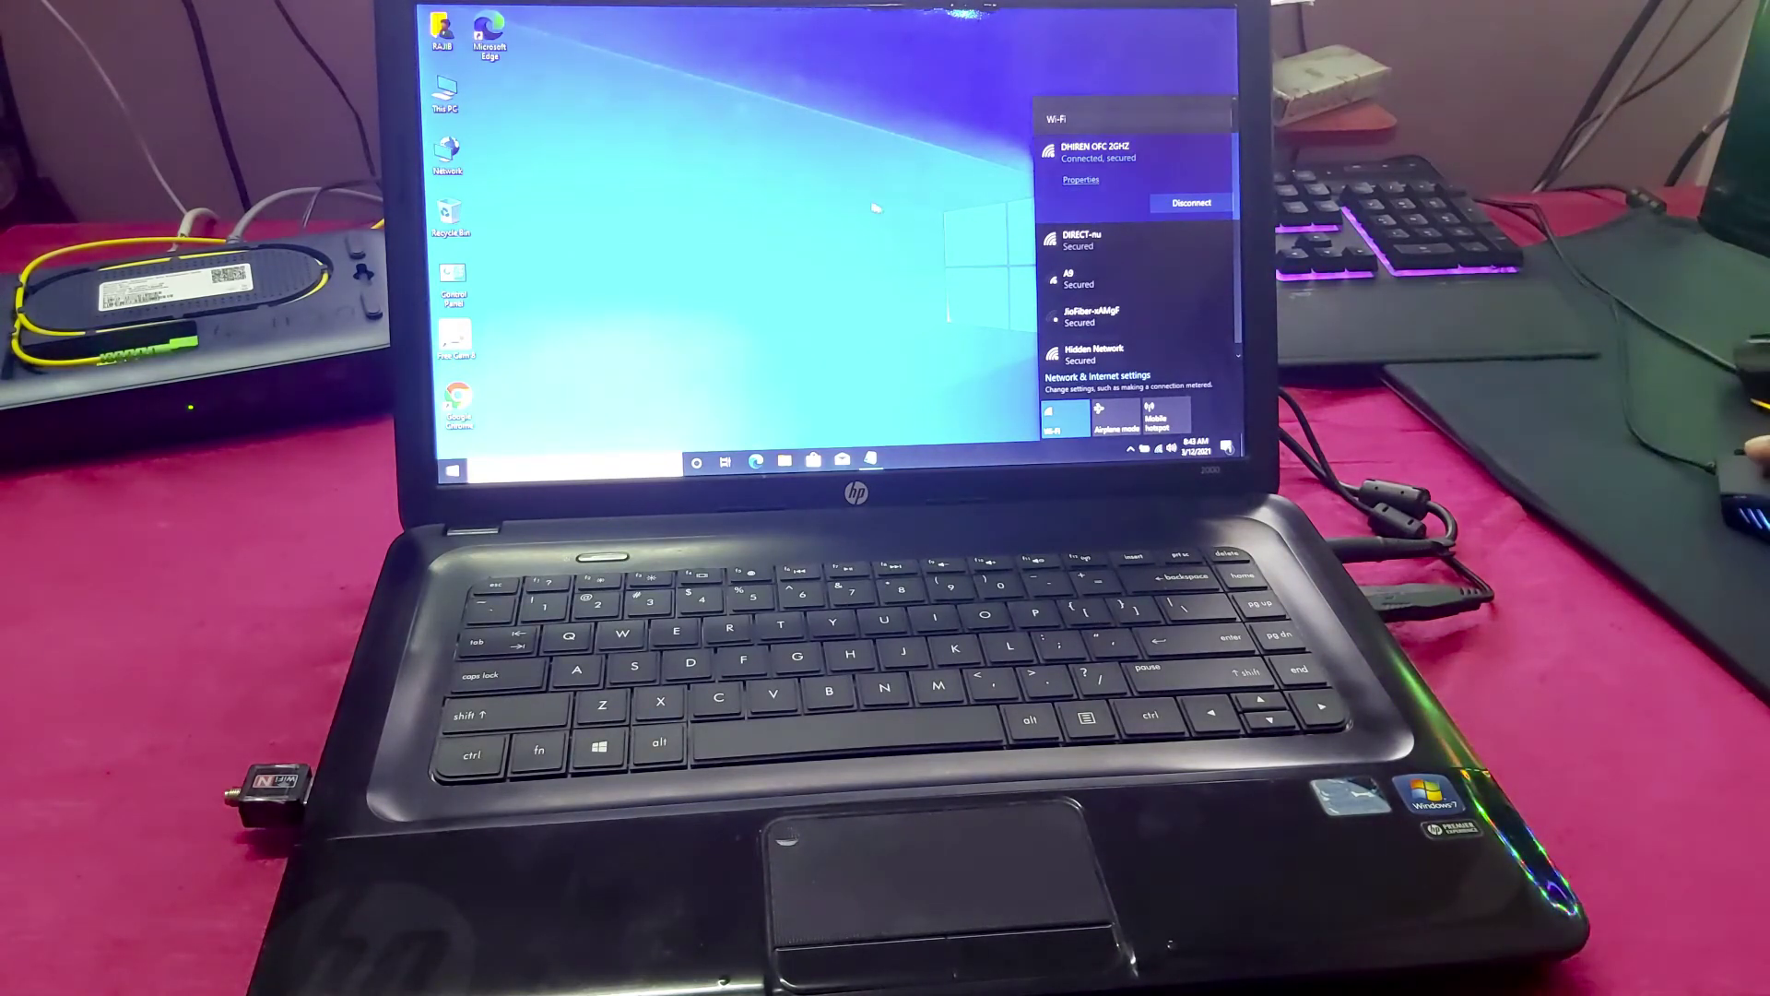
pyautogui.click(1100, 182)
pyautogui.doubleClick(455, 399)
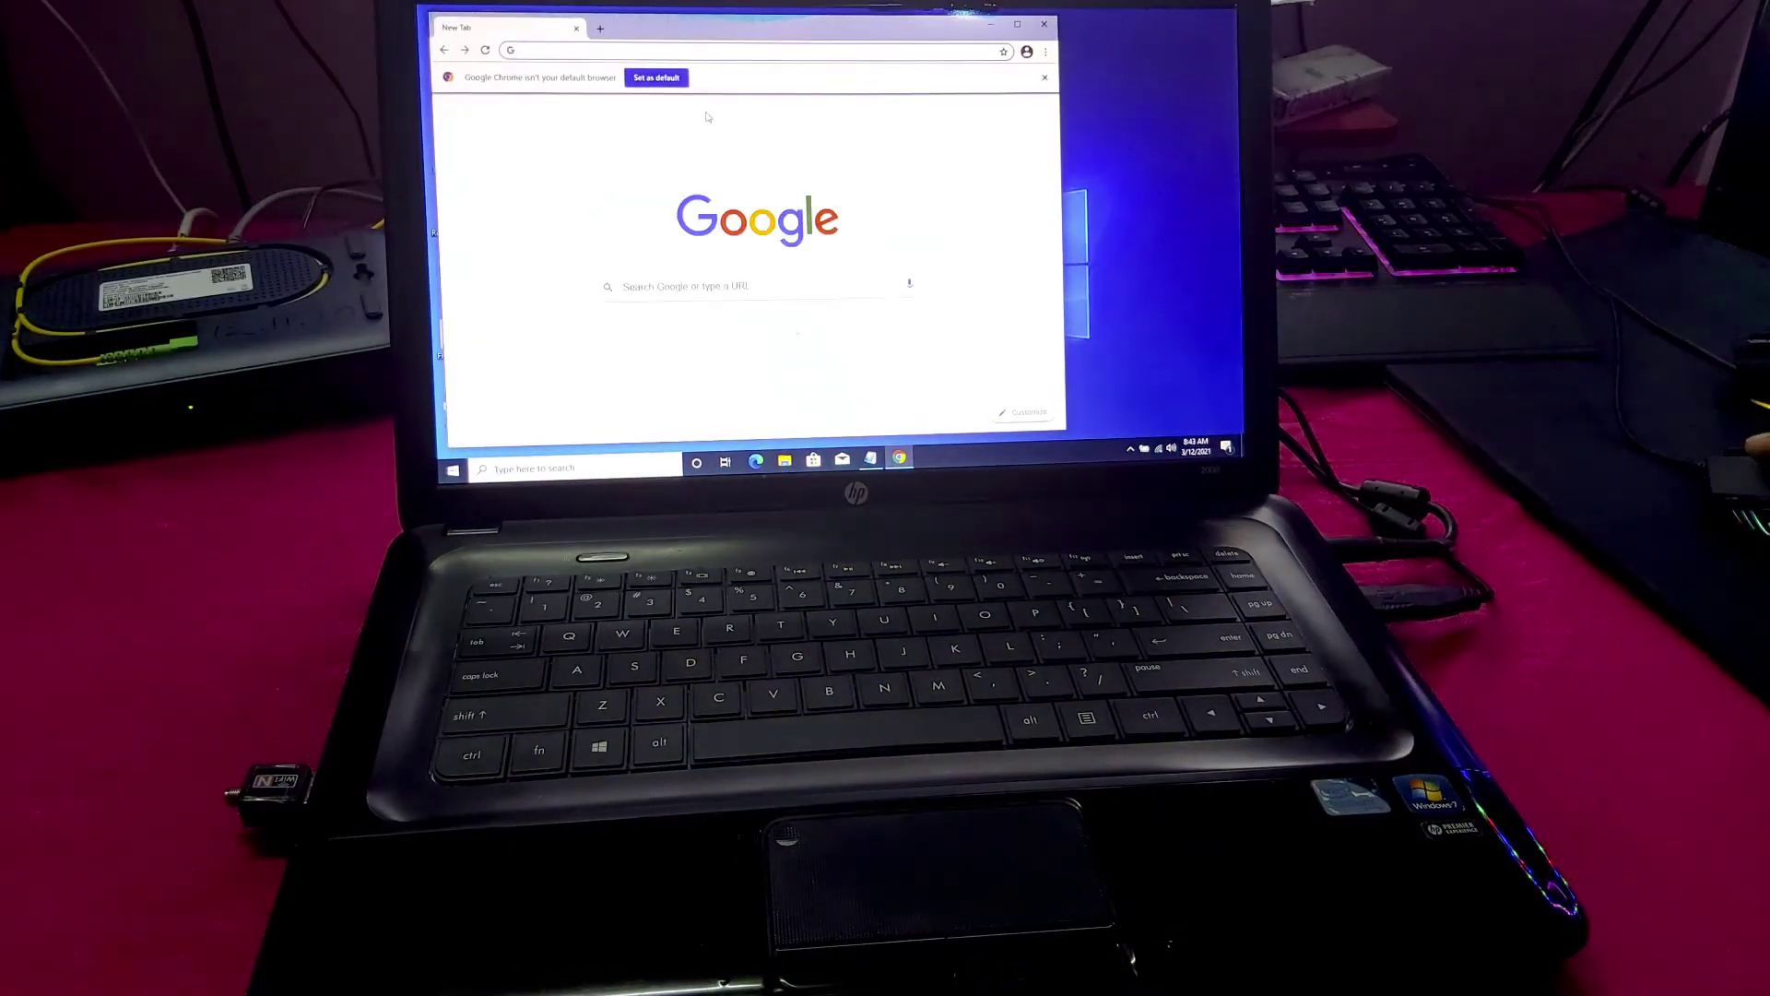
# Step: Open a YouTube video from Chrome's New Tab page, then the I-Tech Creator channel
pyautogui.click(719, 338)
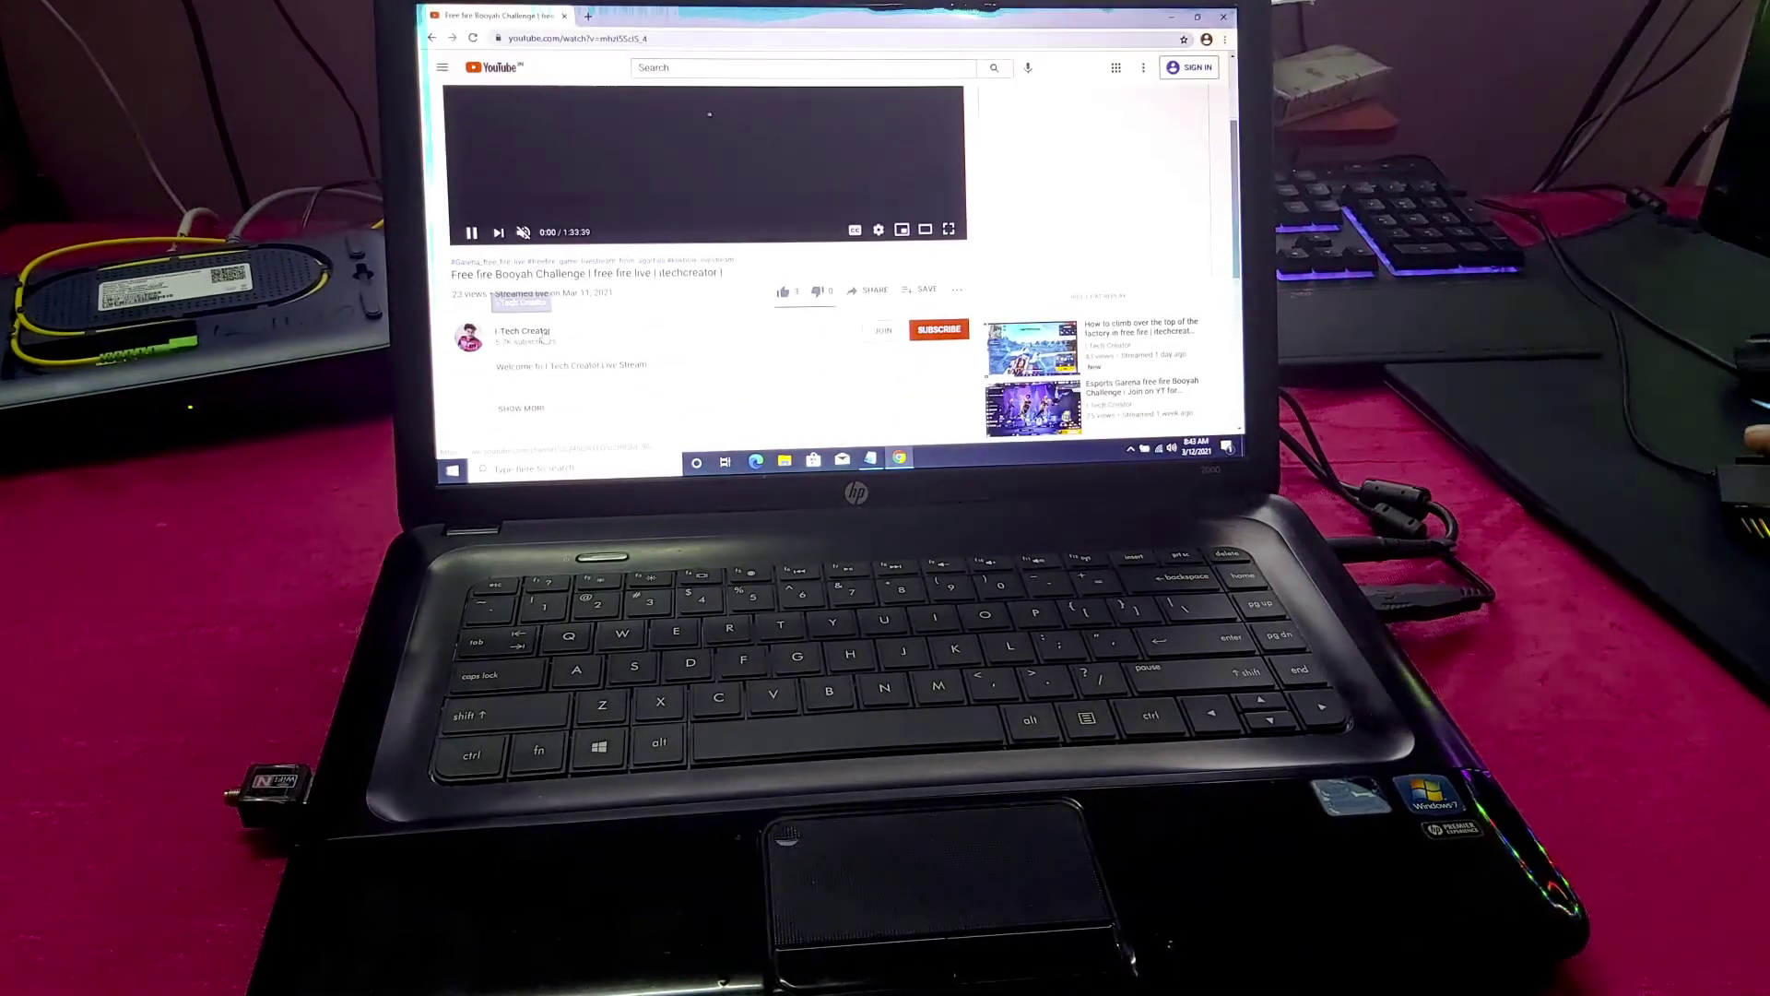
pyautogui.click(545, 339)
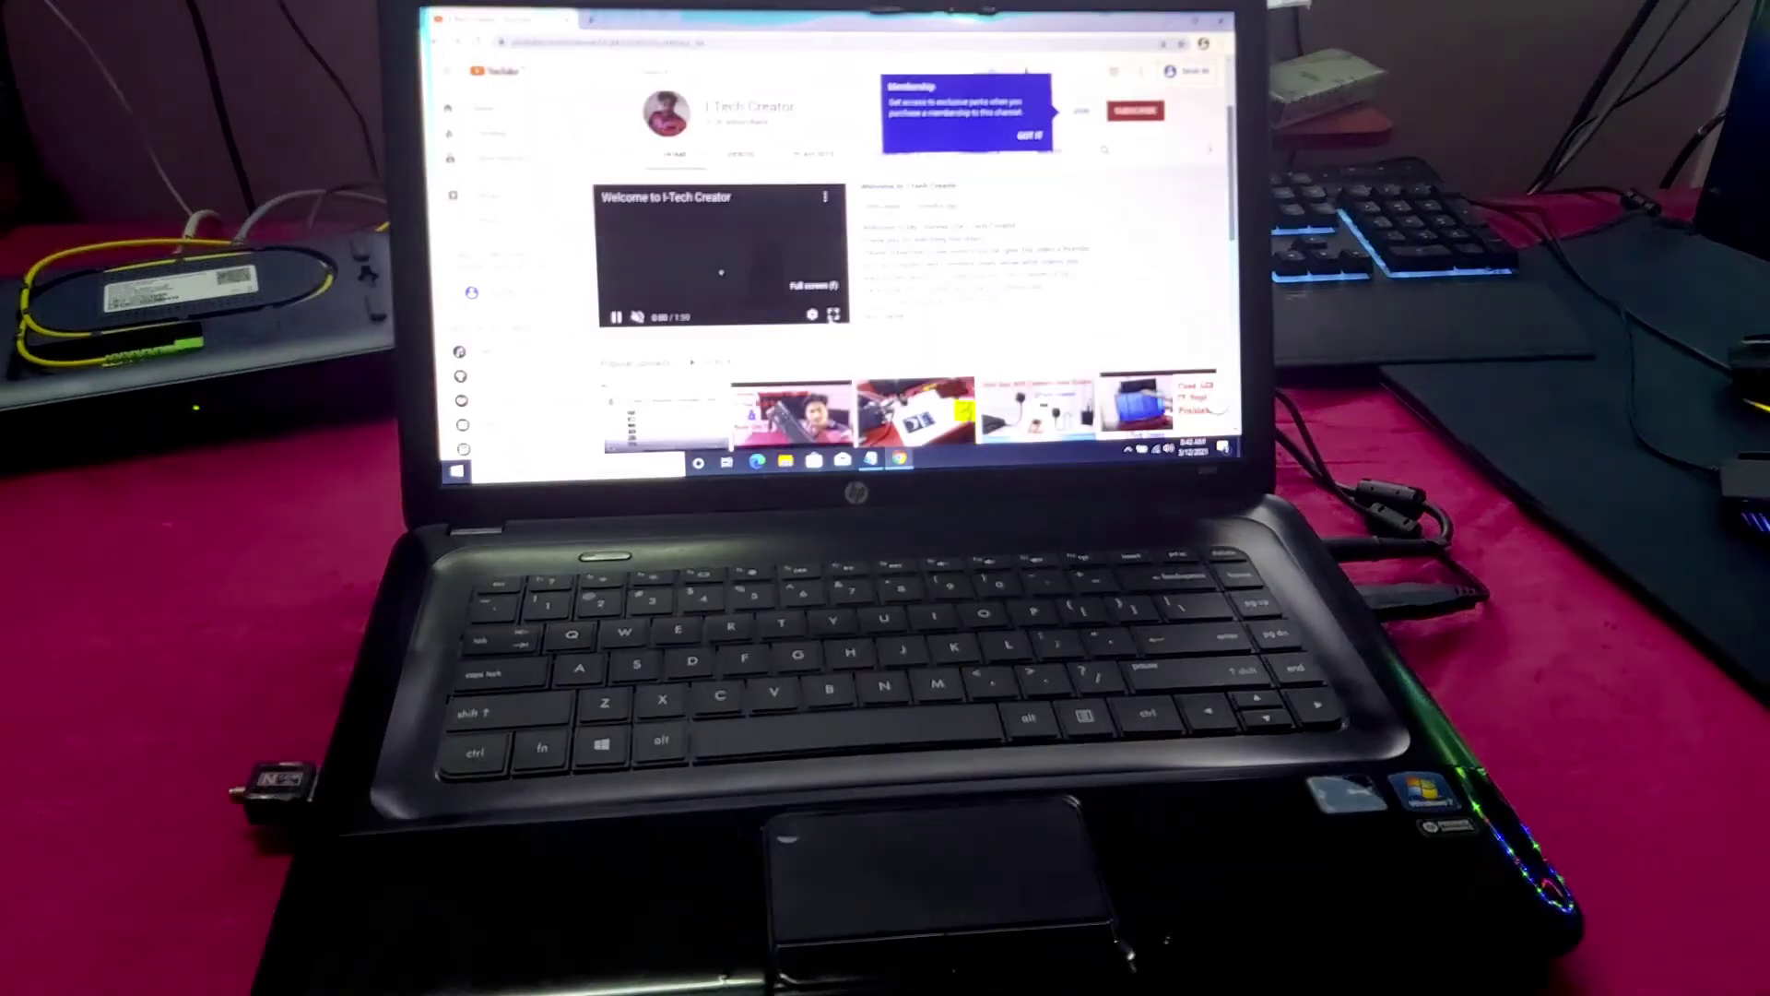